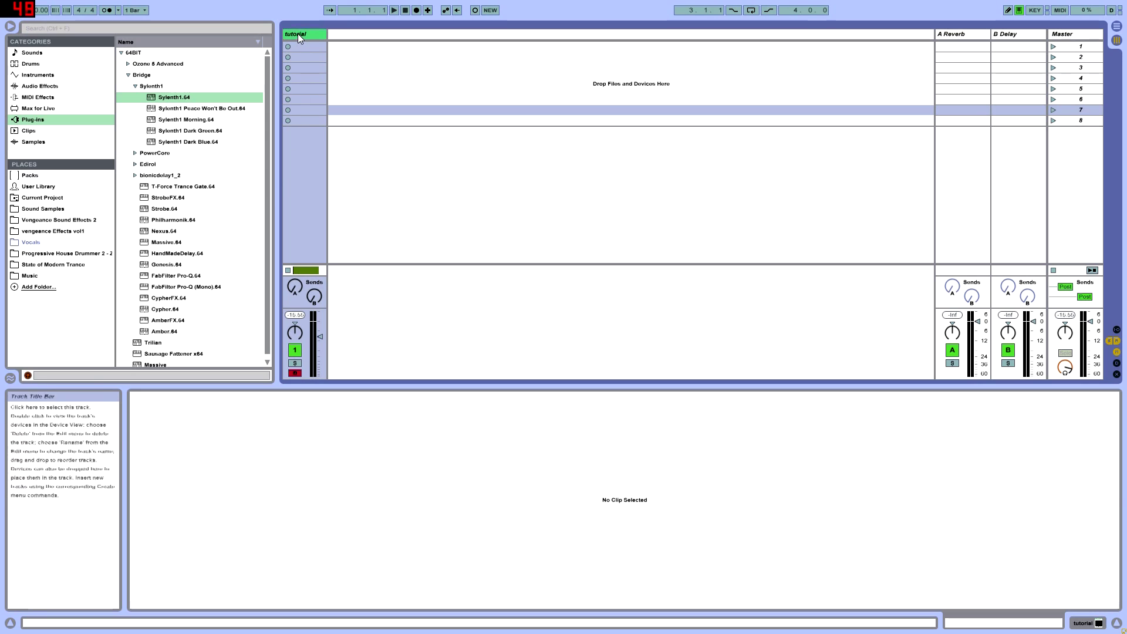
Switch to the Arrangement view and show the clip's MIDI notes in an enlarged note editor.
{"action": "key", "text": "Tab"}
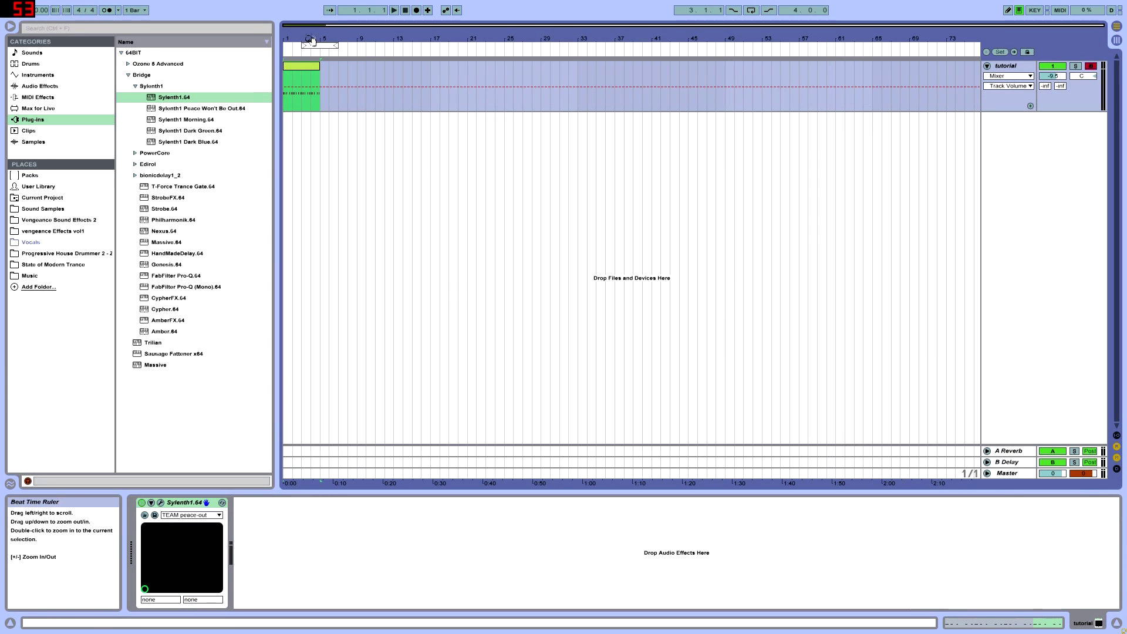
{"action": "key", "text": "shift+Tab"}
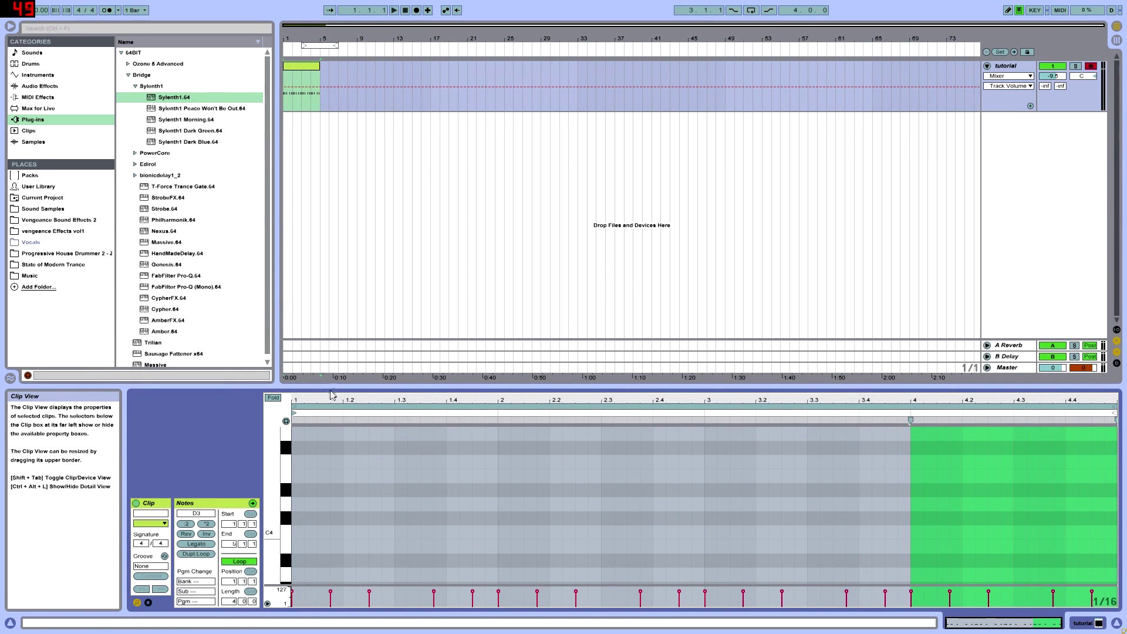
{"action": "left_click_drag", "start_coordinate": [329, 396], "coordinate": [328, 205]}
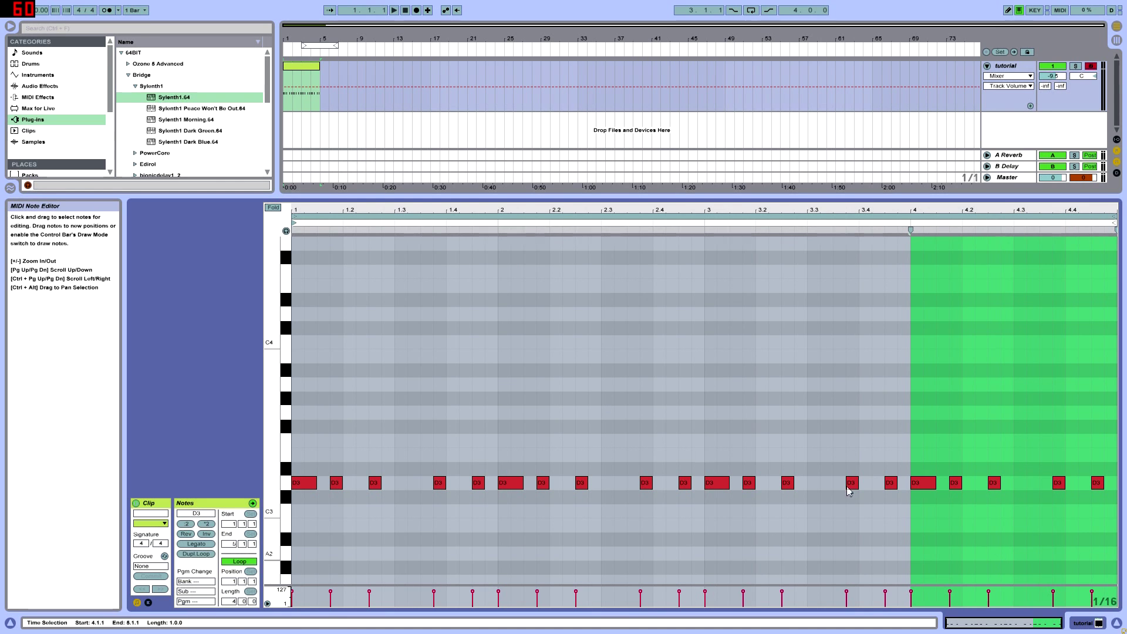
{"action": "mouse_move", "coordinate": [405, 186]}
{"action": "left_mouse_down"}
{"action": "mouse_move", "coordinate": [405, 280]}
{"action": "mouse_move", "coordinate": [405, 206]}
{"action": "left_mouse_up"}
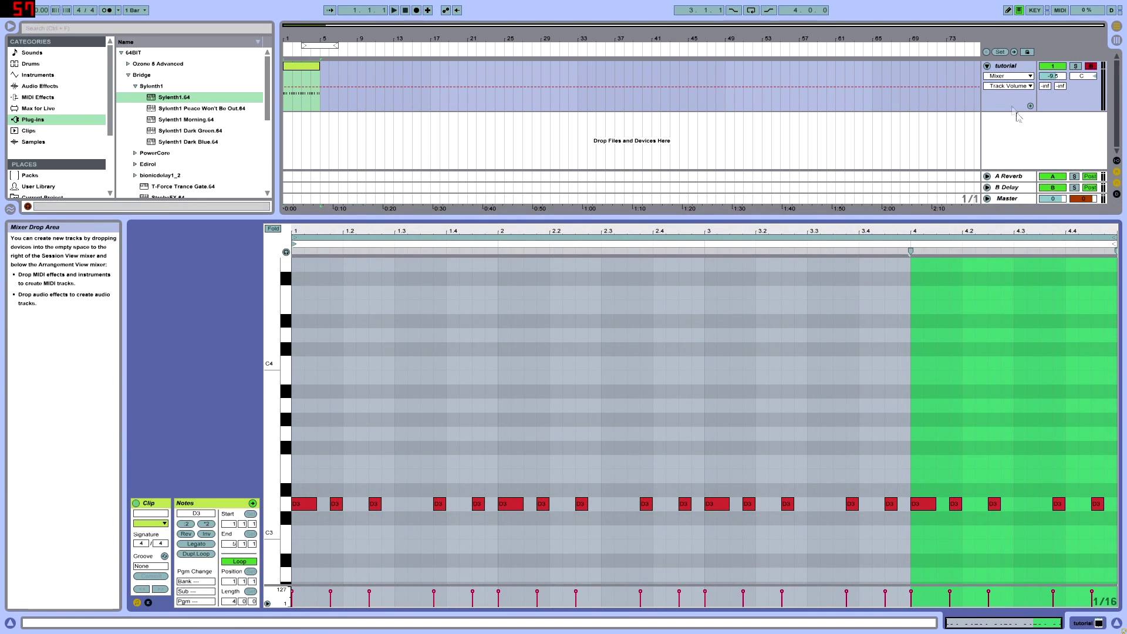
Open the tutorial track's Sylenth1 editor, try its pitch bend wheel, and move the plug-in window clear of the clip.
{"action": "left_click", "coordinate": [1012, 68]}
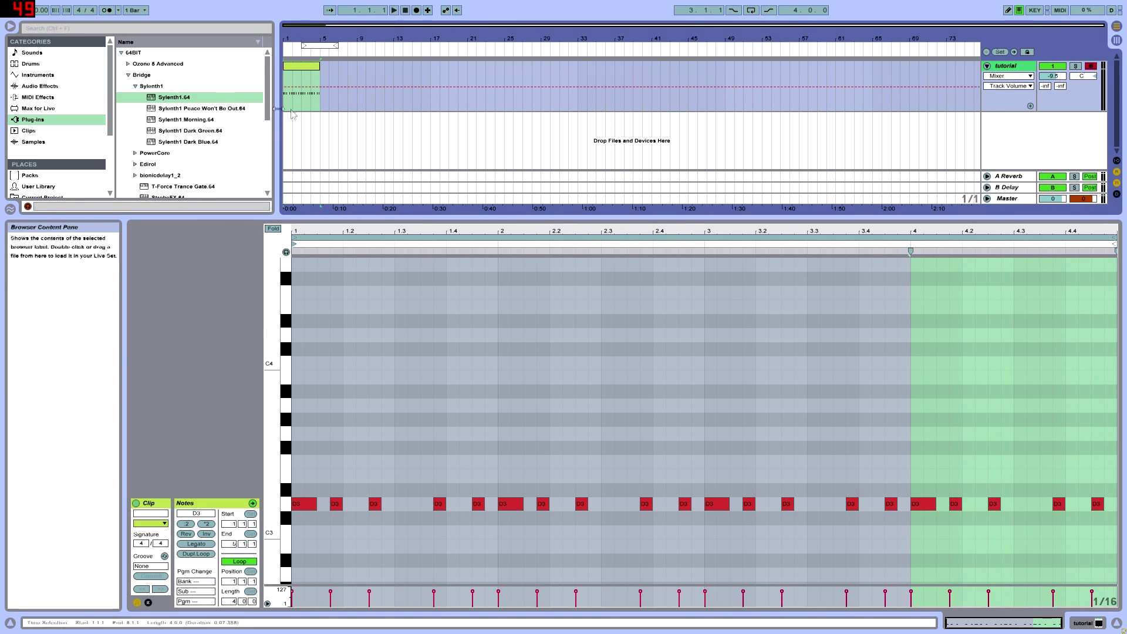
{"action": "scroll", "coordinate": [257, 95], "scroll_direction": "down", "scroll_amount": 2}
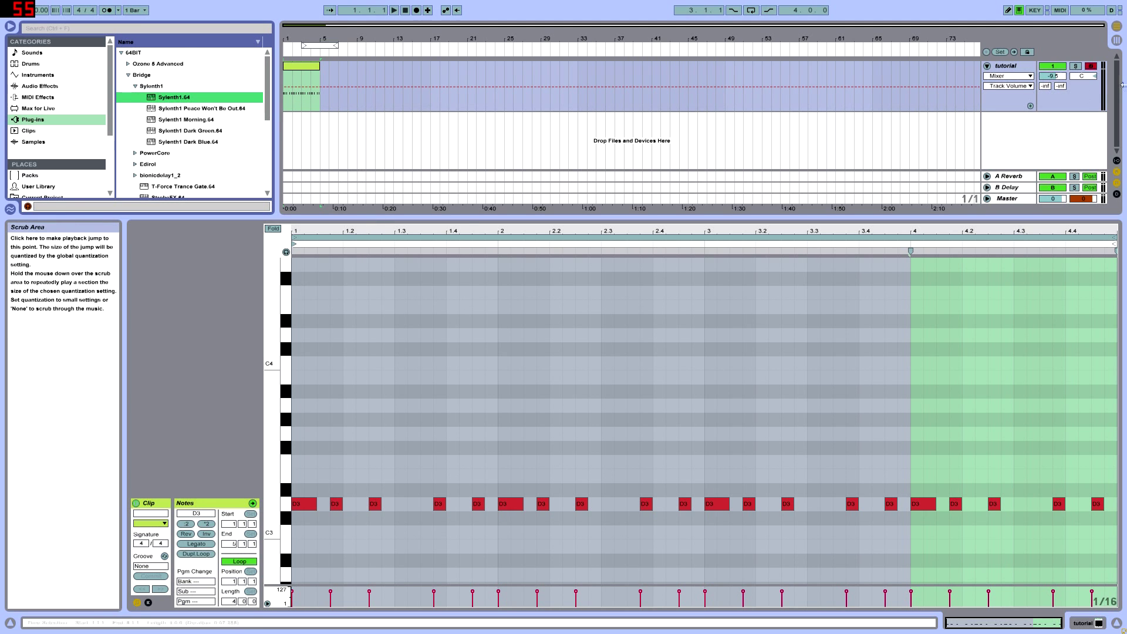
{"action": "double_click", "coordinate": [1005, 66]}
{"action": "left_click", "coordinate": [161, 504]}
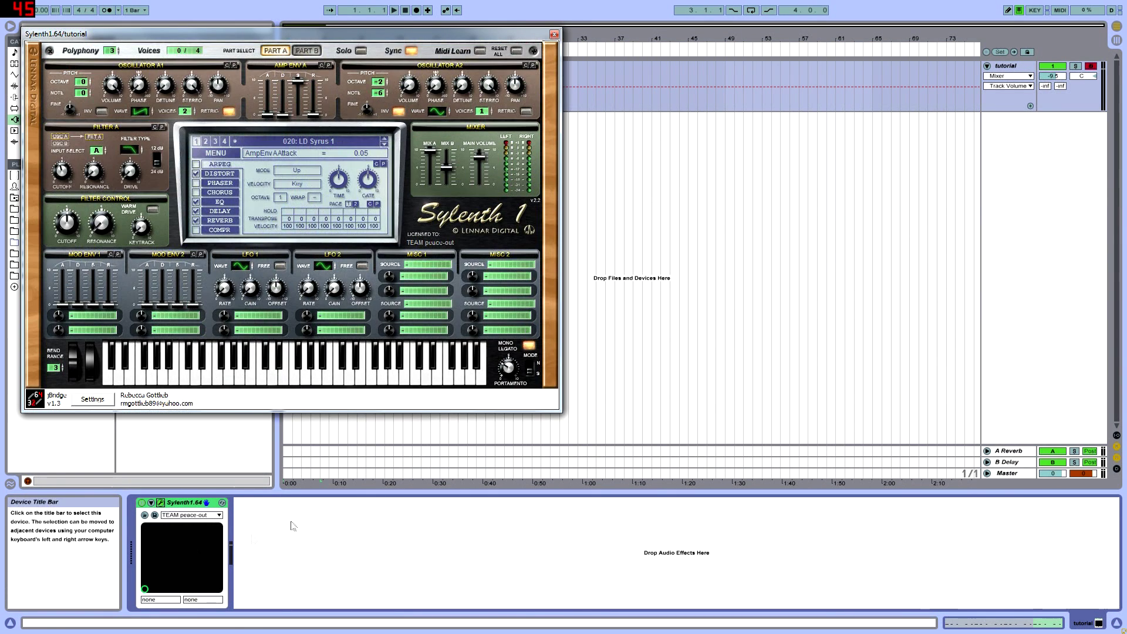
{"action": "left_click_drag", "start_coordinate": [72, 365], "coordinate": [77, 357]}
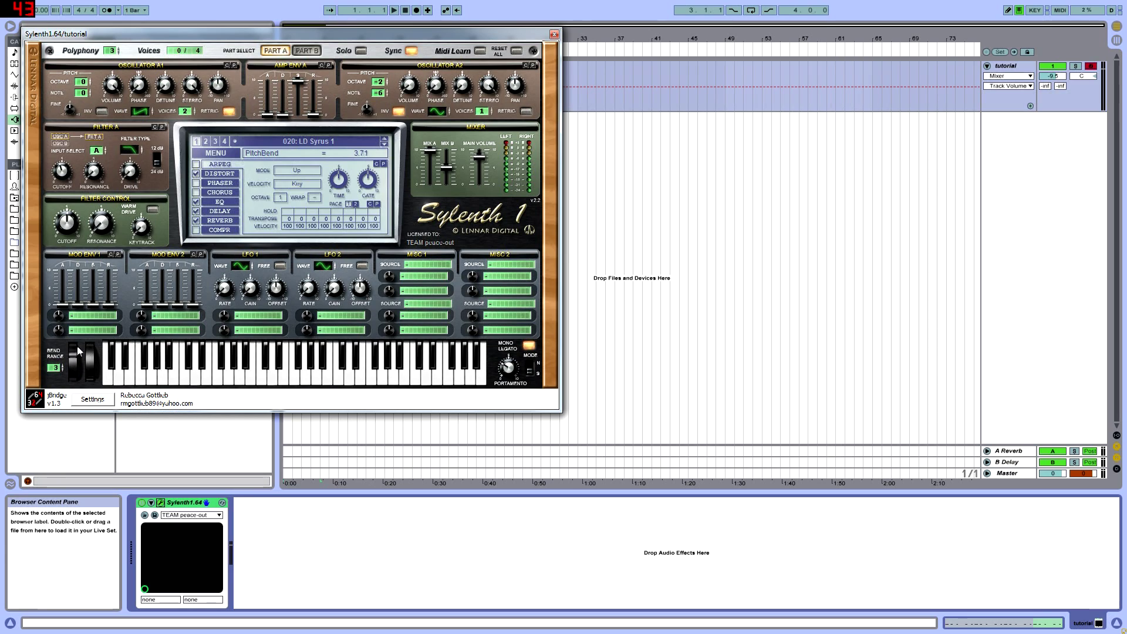
{"action": "left_click_drag", "start_coordinate": [147, 33], "coordinate": [579, 134]}
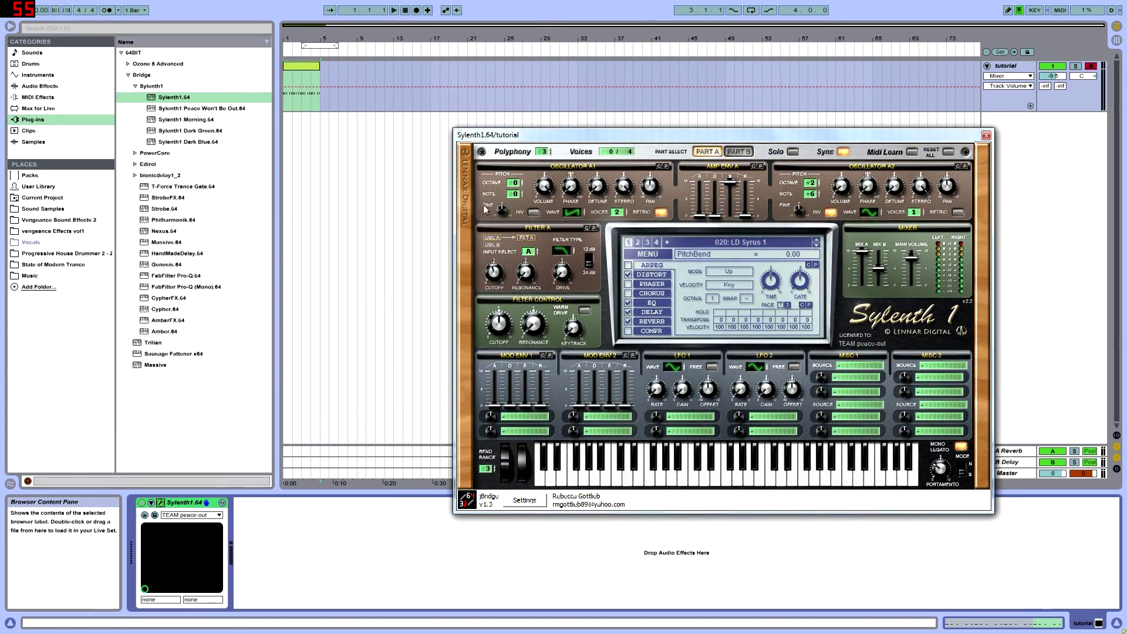
Open the MIDI clip and view its Pitch Bend envelope, then hide the envelope settings.
{"action": "double_click", "coordinate": [301, 68]}
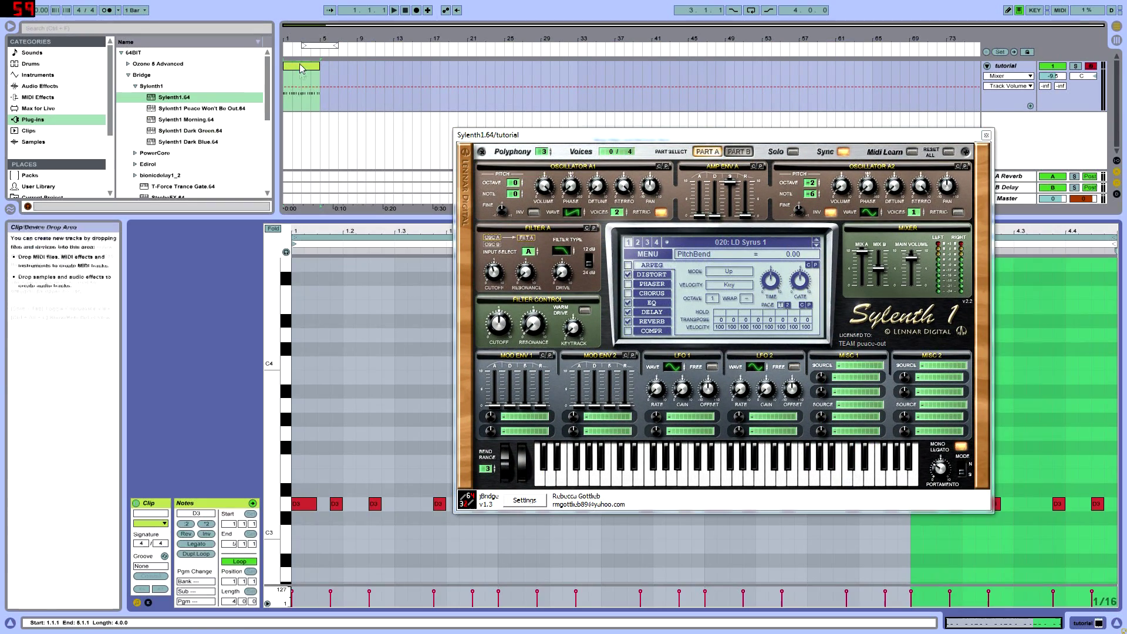
{"action": "left_click", "coordinate": [148, 603]}
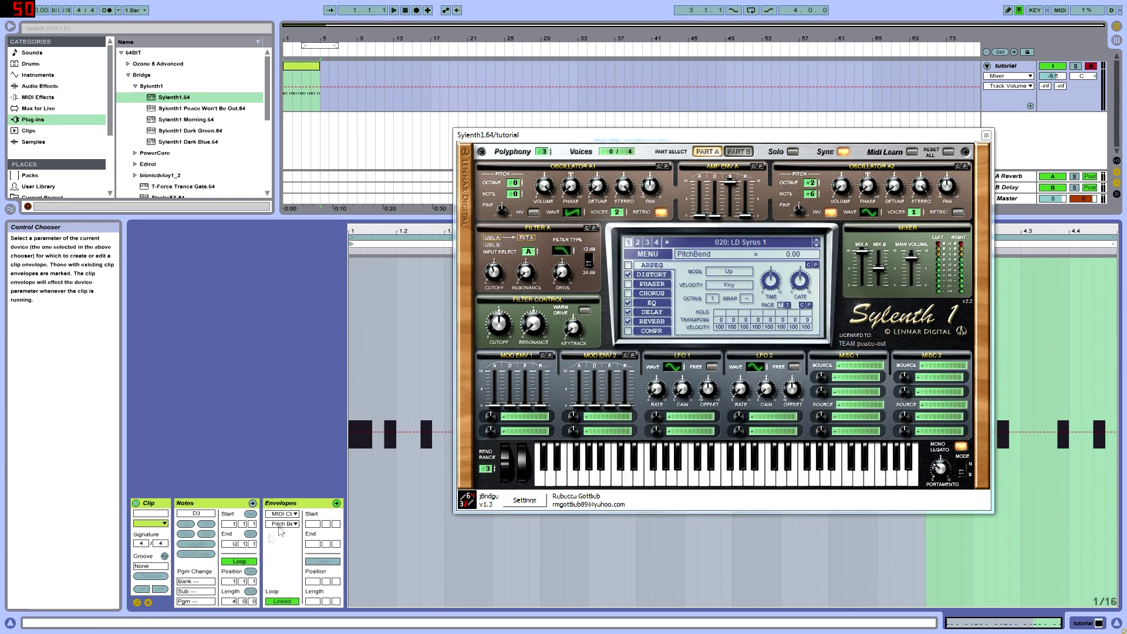
{"action": "left_click", "coordinate": [147, 603]}
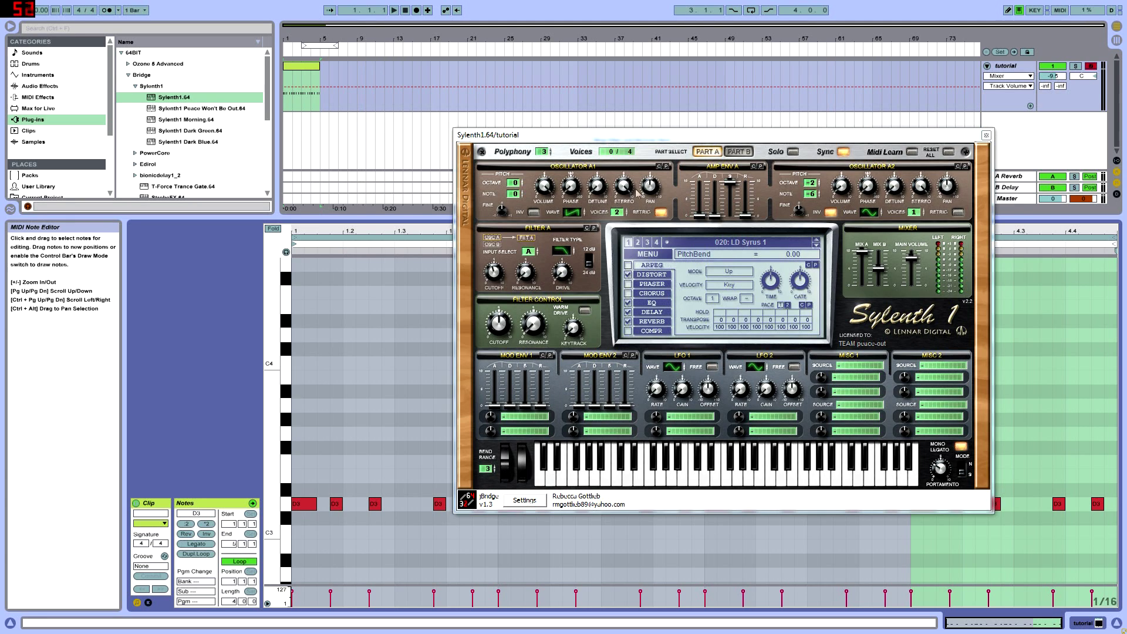
Inspect the pitch bend wheel in the repositioned Sylenth1 window and close the plug-in editor.
{"action": "left_click", "coordinate": [505, 464]}
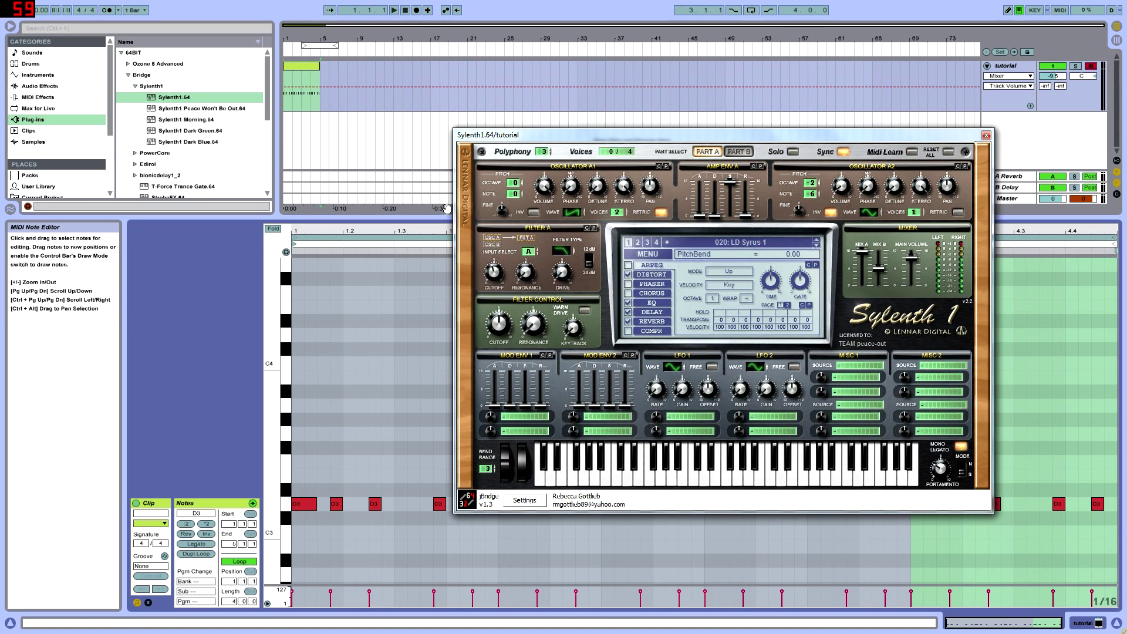
{"action": "left_click_drag", "start_coordinate": [955, 134], "coordinate": [770, 160]}
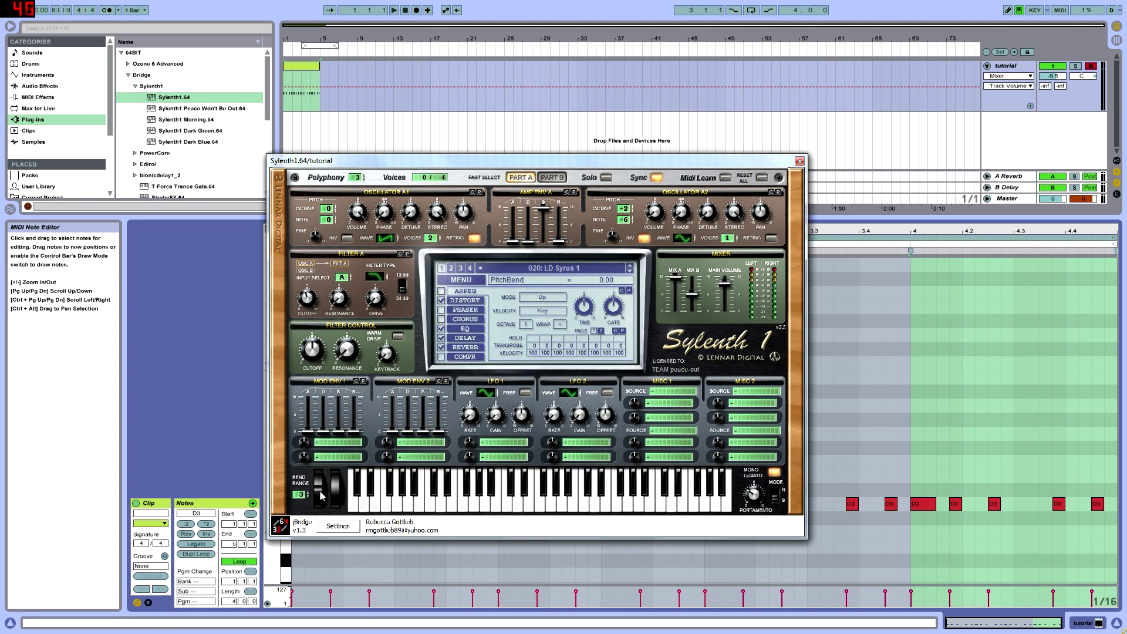
{"action": "left_click_drag", "start_coordinate": [426, 161], "coordinate": [615, 131]}
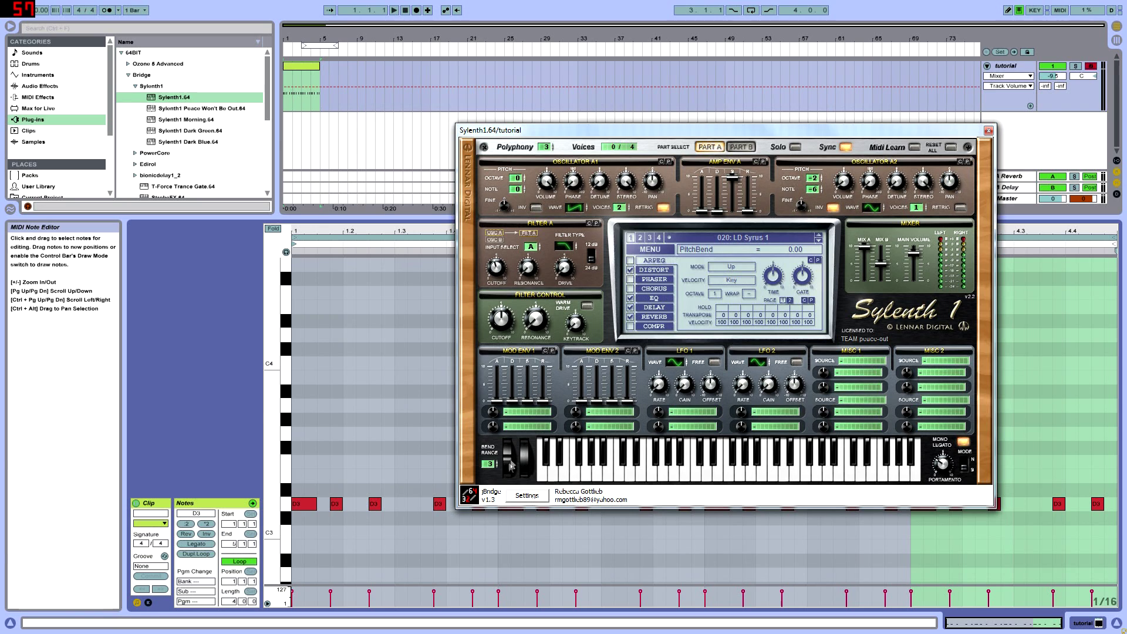
{"action": "left_click", "coordinate": [989, 130]}
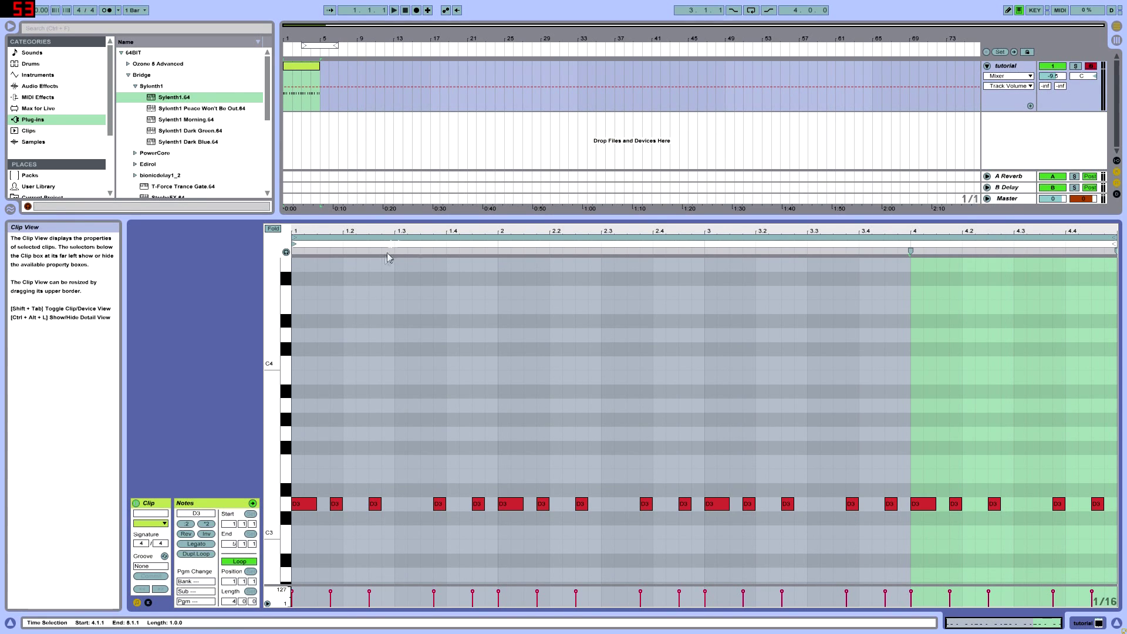
{"action": "left_click_drag", "start_coordinate": [378, 213], "coordinate": [379, 277]}
{"action": "double_click", "coordinate": [1013, 71]}
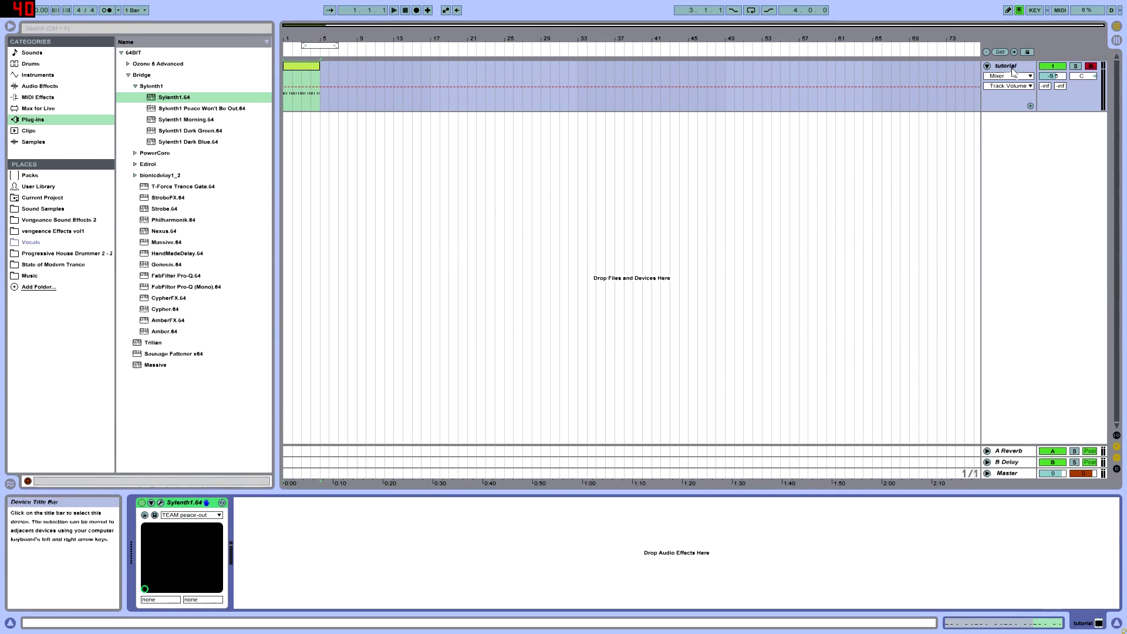
{"action": "left_click", "coordinate": [305, 74]}
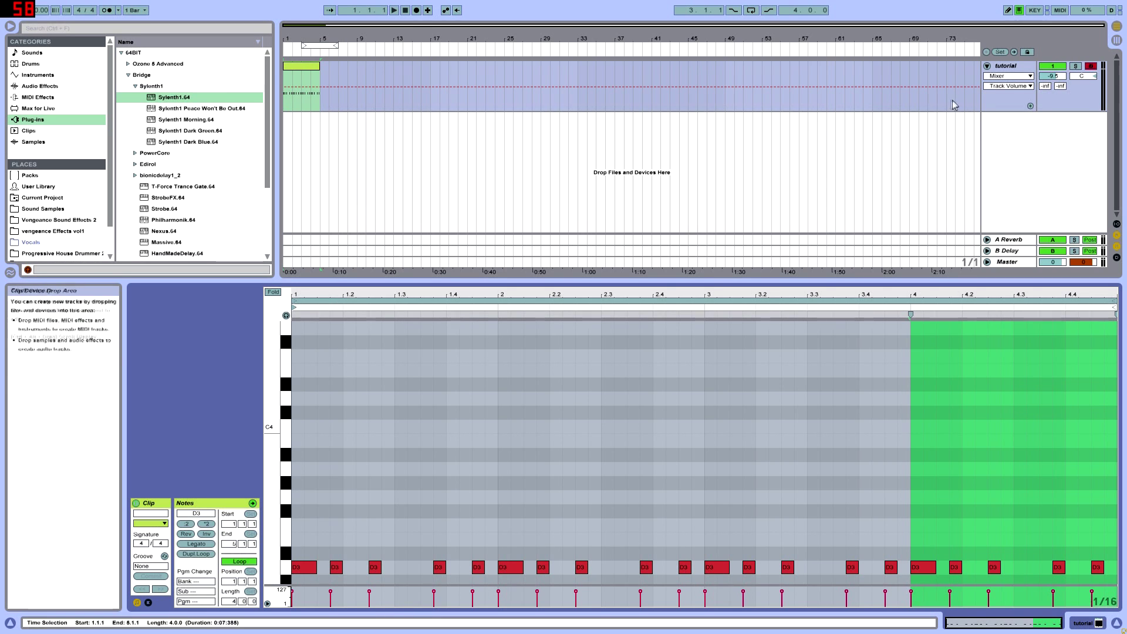
Reopen the Sylenth1 editor to try its modulation wheel, list the Audio Effects in the browser, and close the editor.
{"action": "double_click", "coordinate": [1012, 67]}
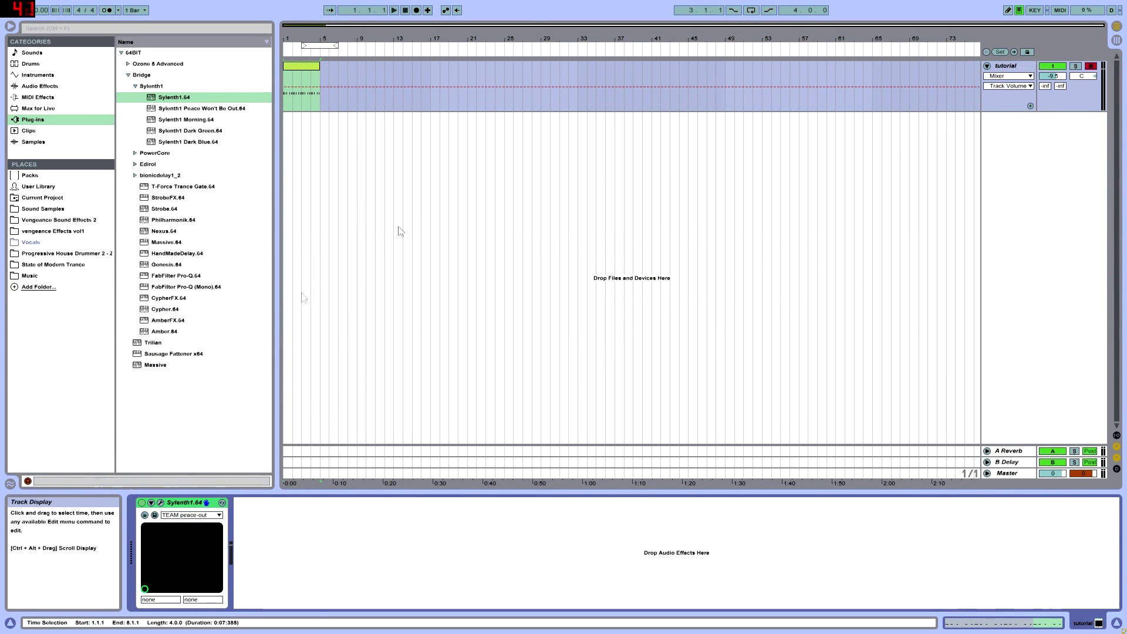
{"action": "left_click", "coordinate": [161, 502]}
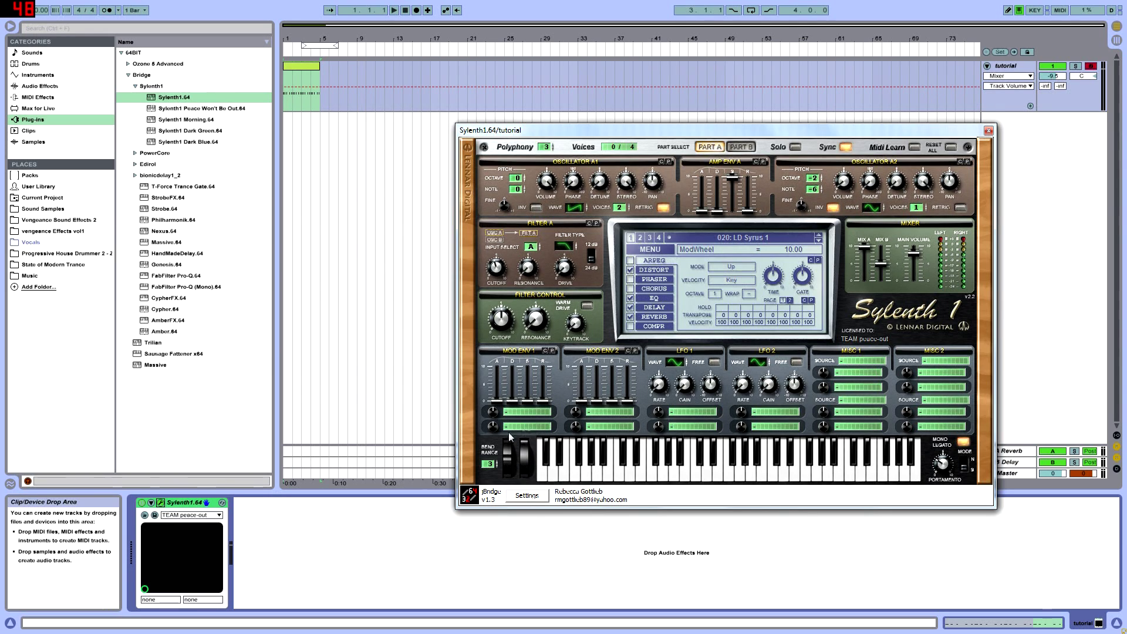
{"action": "left_click", "coordinate": [47, 87]}
{"action": "left_click", "coordinate": [43, 97]}
{"action": "left_click", "coordinate": [45, 87]}
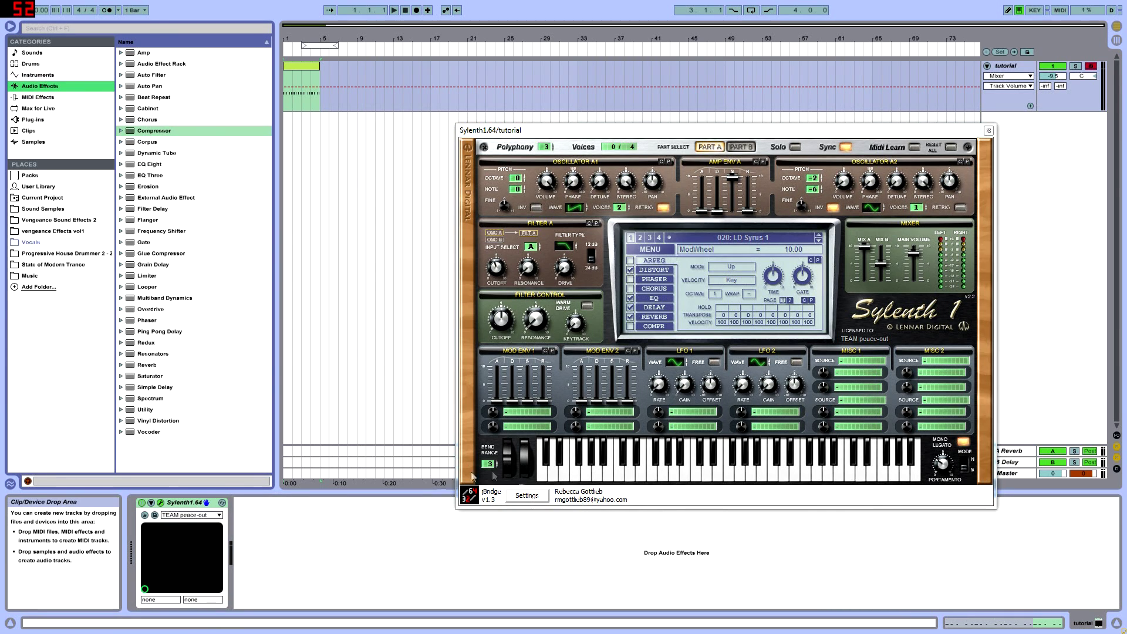
{"action": "left_click_drag", "start_coordinate": [521, 457], "coordinate": [518, 515]}
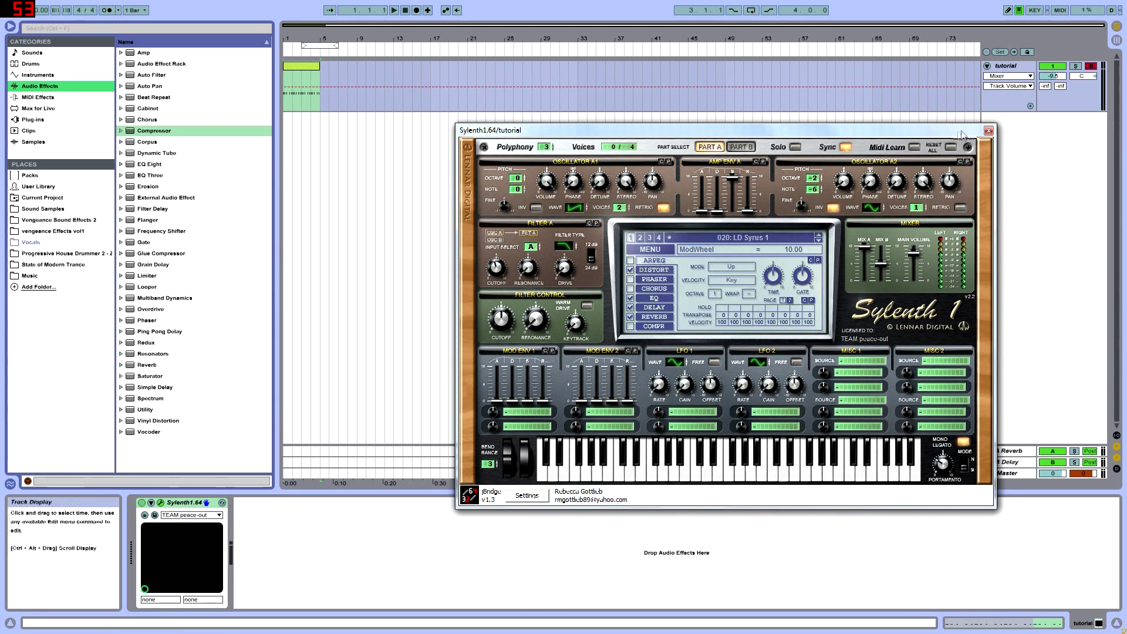
{"action": "left_click", "coordinate": [989, 130]}
Open the clip's MIDI notes and play the arrangement from the start for about two bars.
{"action": "left_click", "coordinate": [308, 64]}
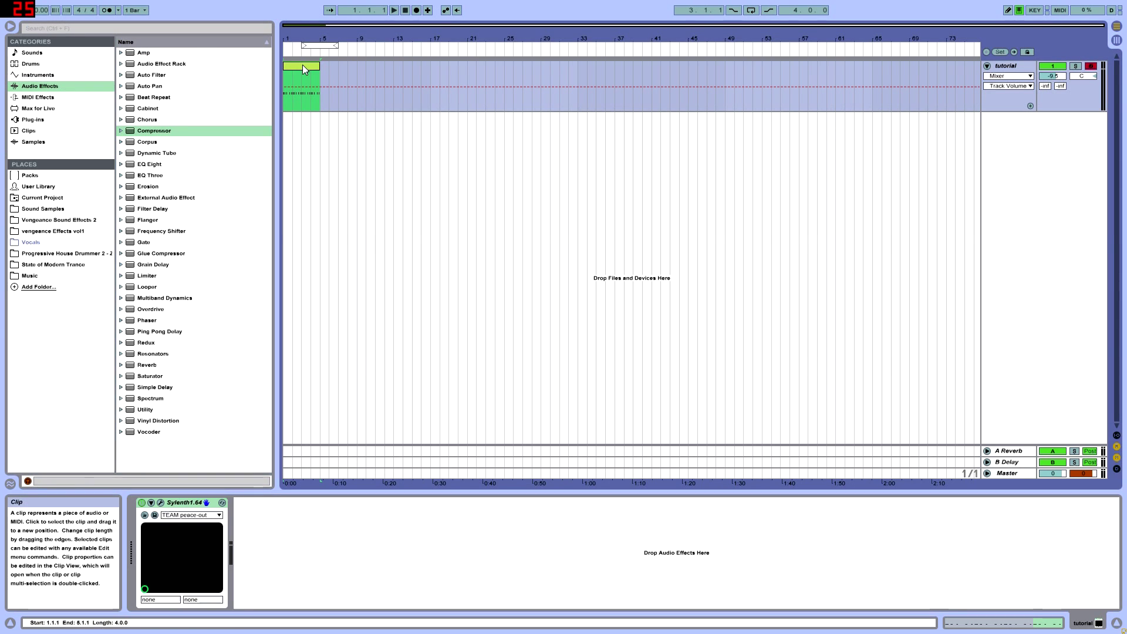
{"action": "double_click", "coordinate": [303, 64]}
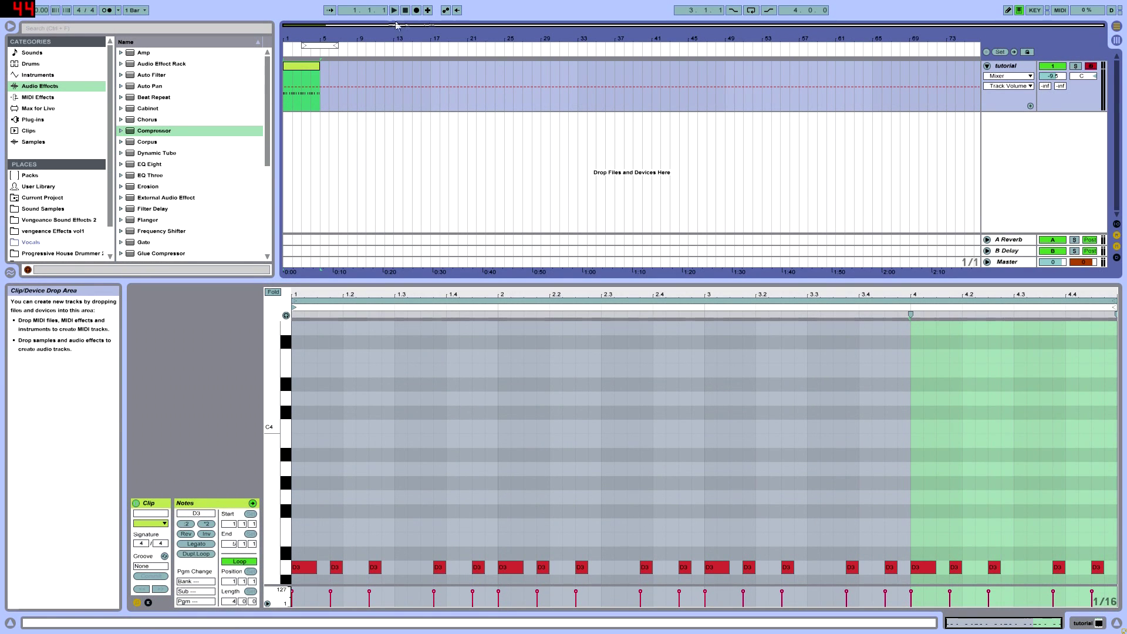
{"action": "left_click", "coordinate": [394, 10]}
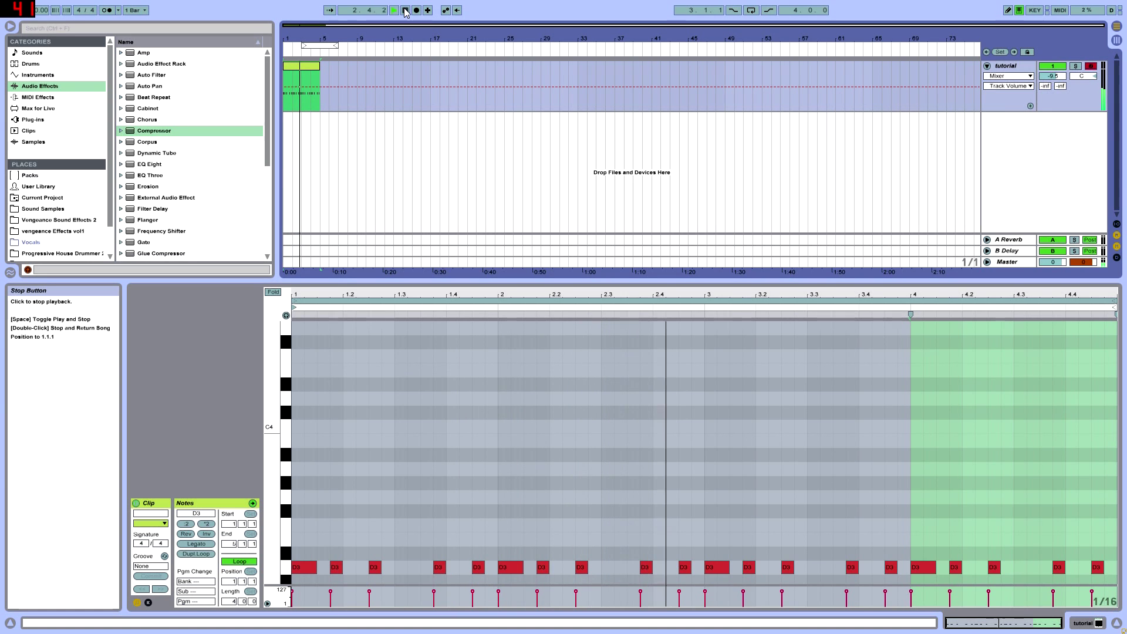
{"action": "left_click", "coordinate": [406, 11]}
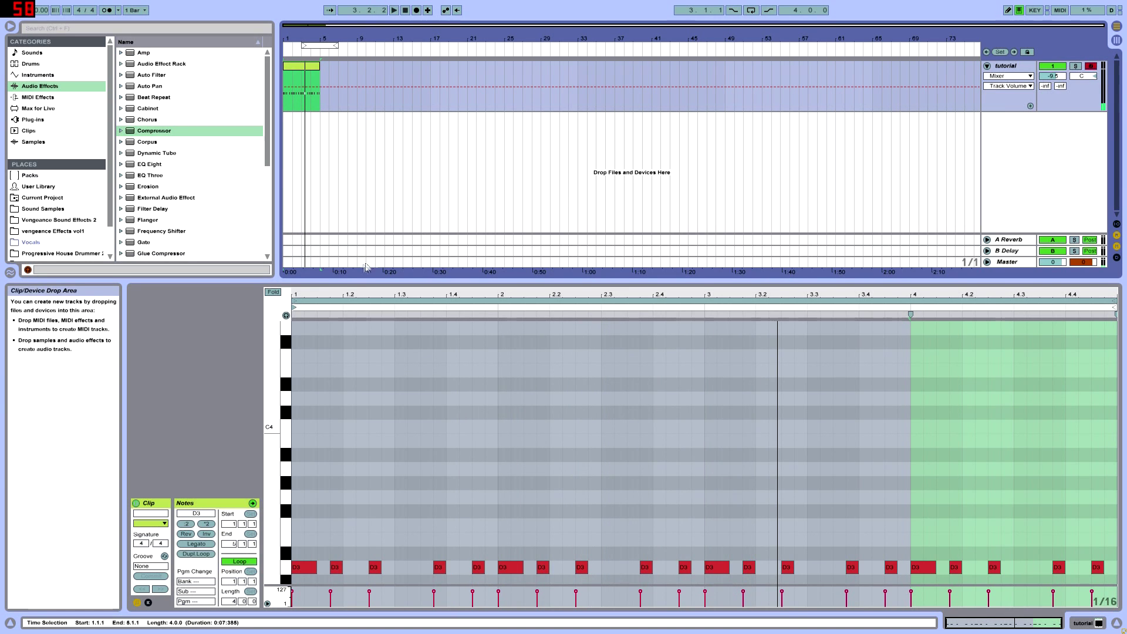
{"action": "left_click_drag", "start_coordinate": [365, 280], "coordinate": [365, 418]}
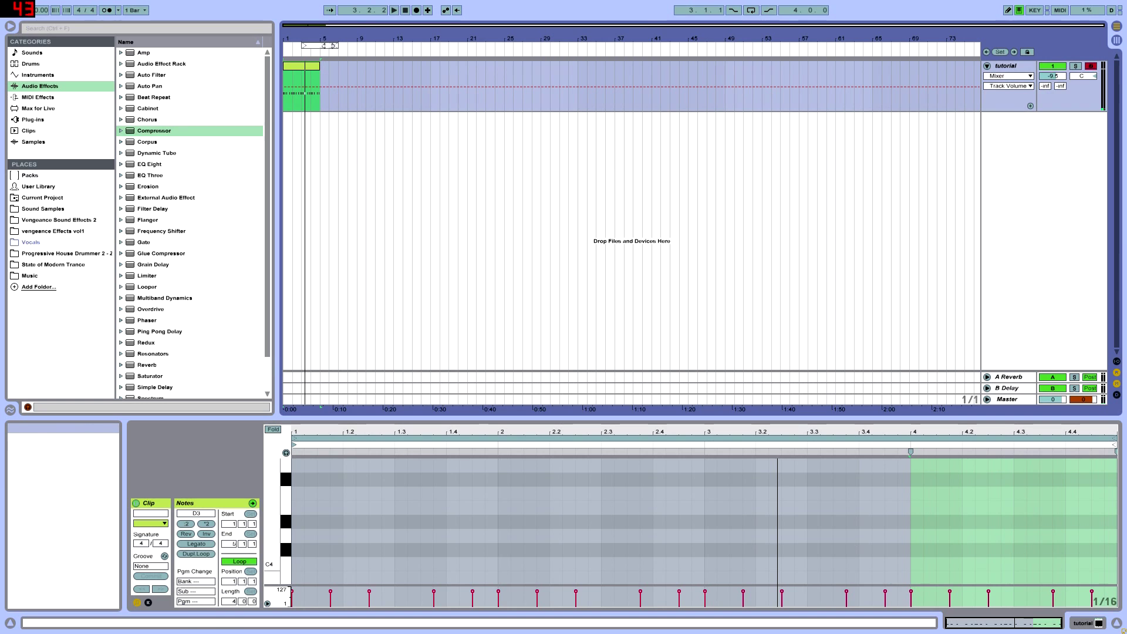
{"action": "left_click_drag", "start_coordinate": [343, 419], "coordinate": [346, 259]}
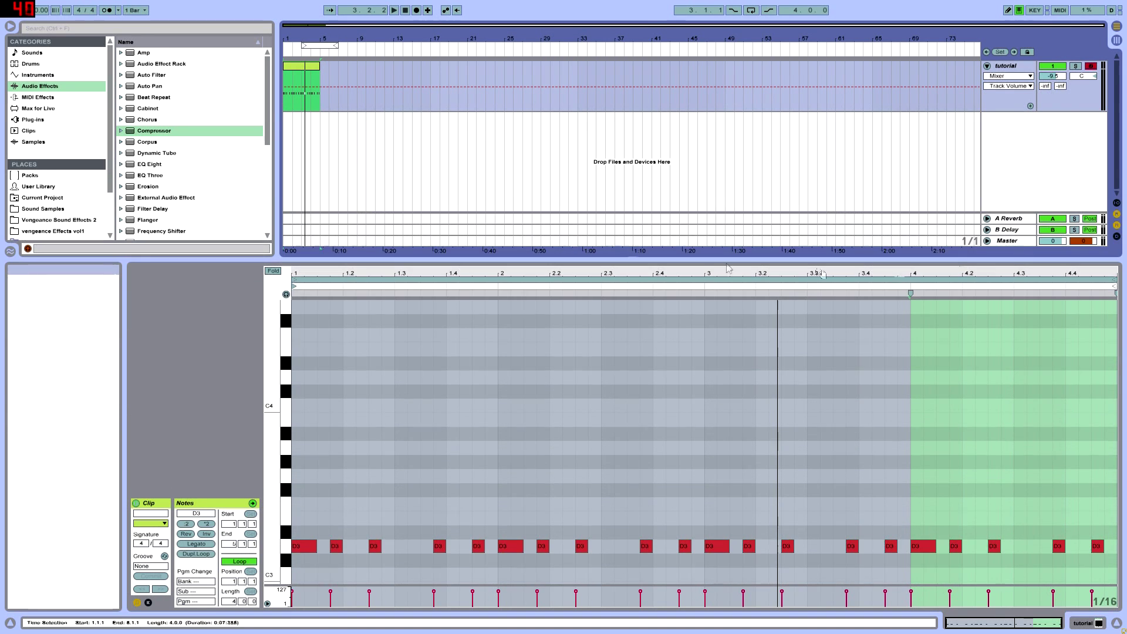
{"action": "double_click", "coordinate": [1015, 66]}
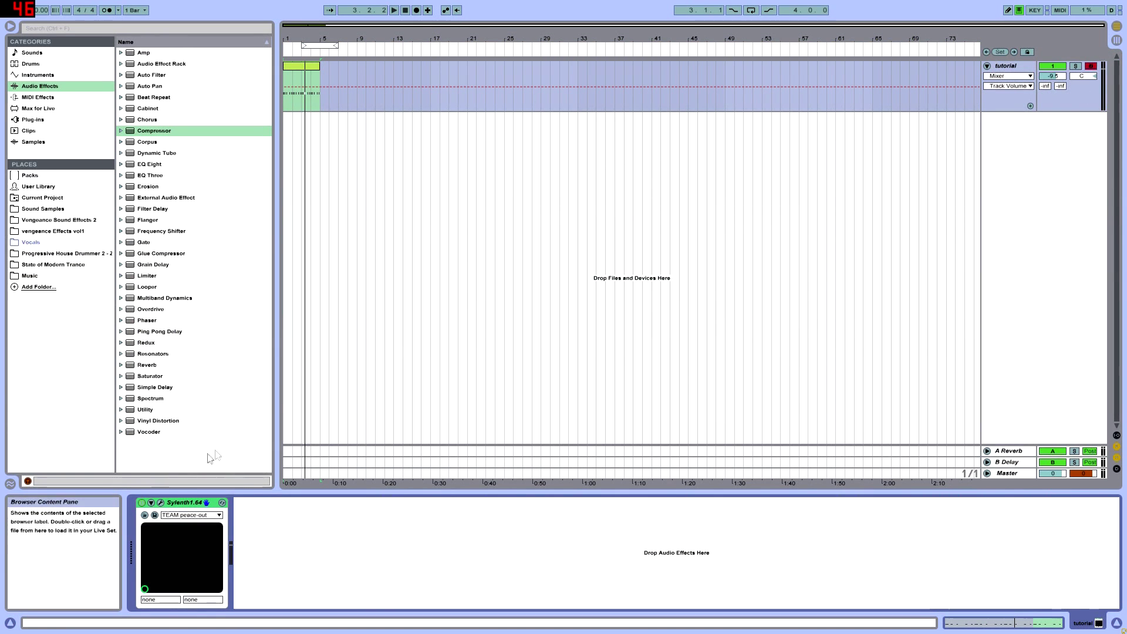
{"action": "left_click", "coordinate": [160, 503]}
{"action": "left_click", "coordinate": [988, 132]}
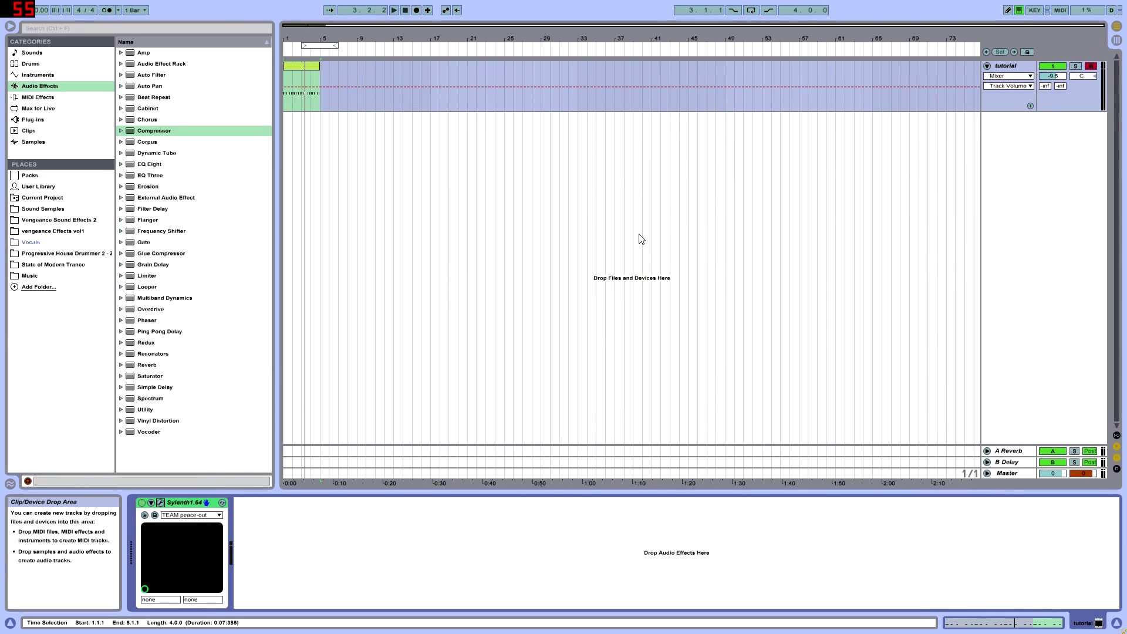
Reopen the clip's MIDI notes in a resized editor and place the insert marker at 4.4.2.
{"action": "double_click", "coordinate": [315, 111]}
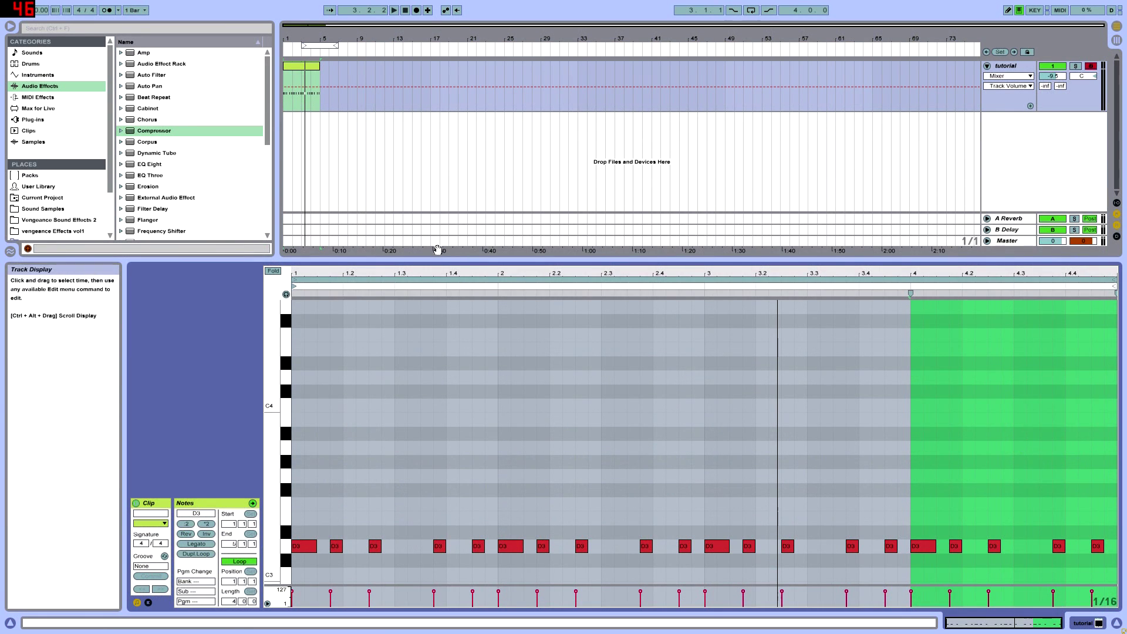
{"action": "left_click_drag", "start_coordinate": [436, 259], "coordinate": [431, 144]}
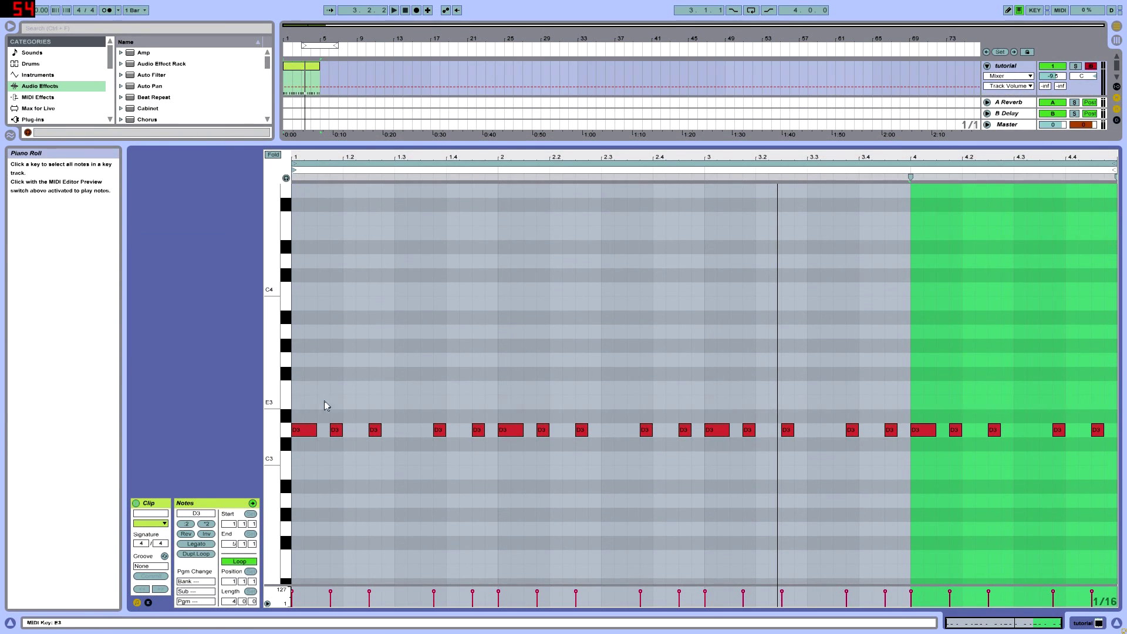
{"action": "scroll", "coordinate": [734, 432], "scroll_direction": "down", "scroll_amount": 3}
{"action": "scroll", "coordinate": [644, 434], "scroll_direction": "up", "scroll_amount": 4}
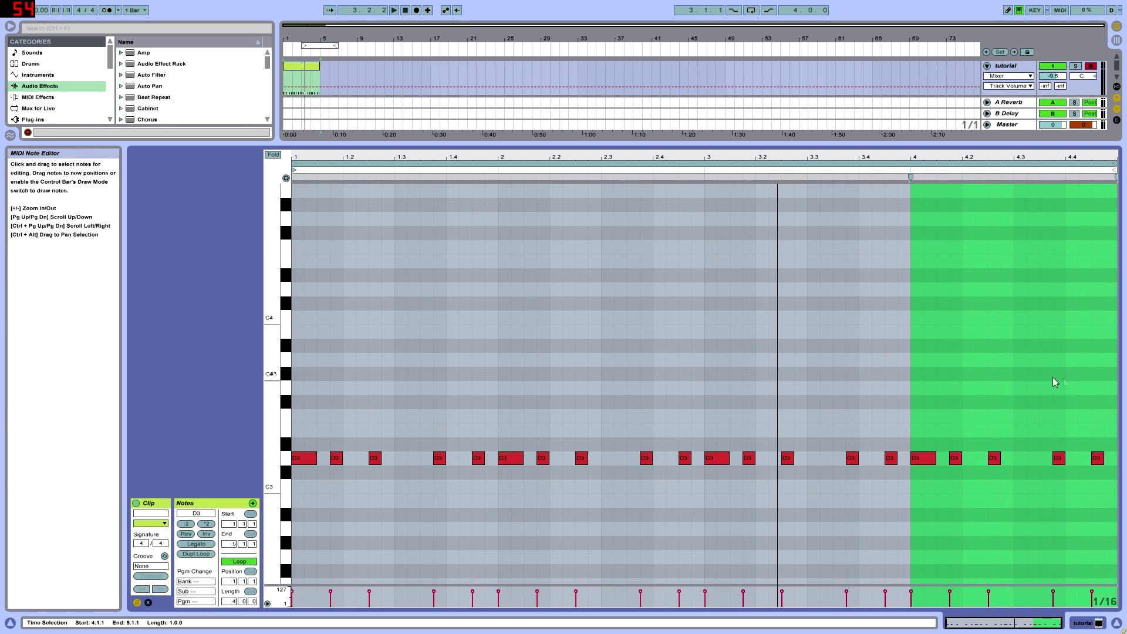
{"action": "left_click", "coordinate": [1080, 363]}
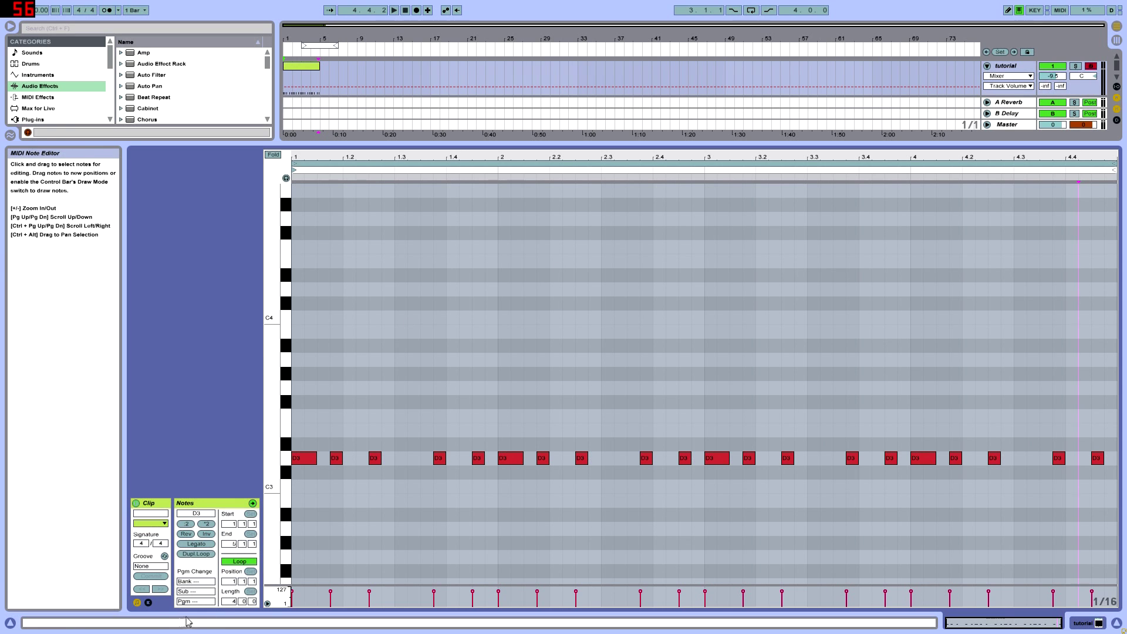
{"action": "left_click_drag", "start_coordinate": [392, 151], "coordinate": [389, 247]}
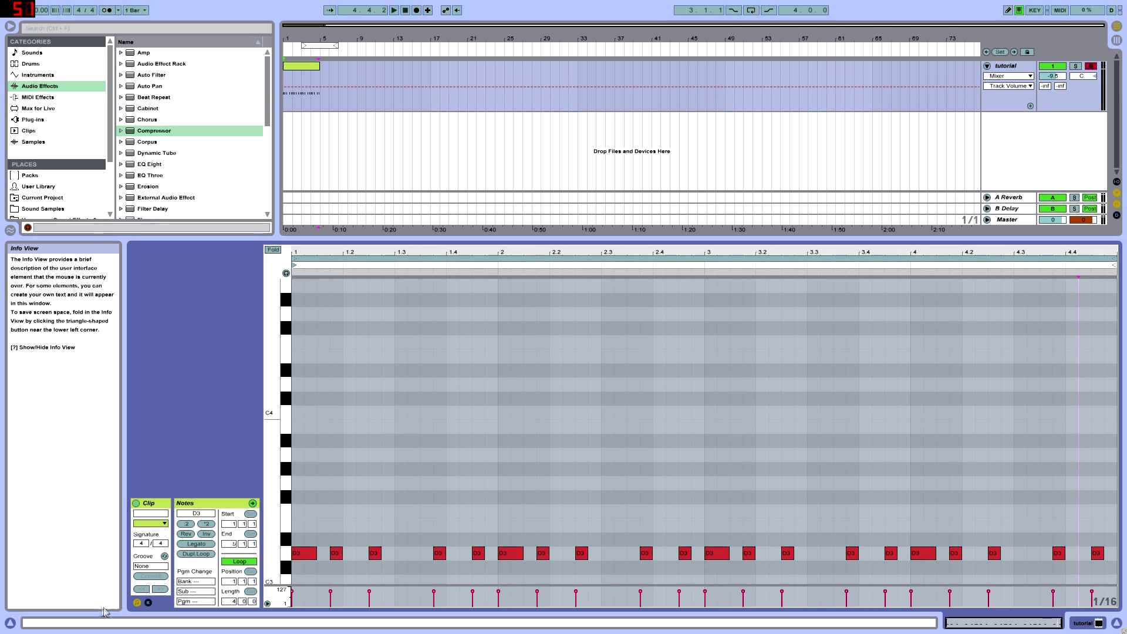
Show the clip's envelopes with MIDI Ctrl as the device and Pitch Bend as the control.
{"action": "left_click", "coordinate": [148, 602]}
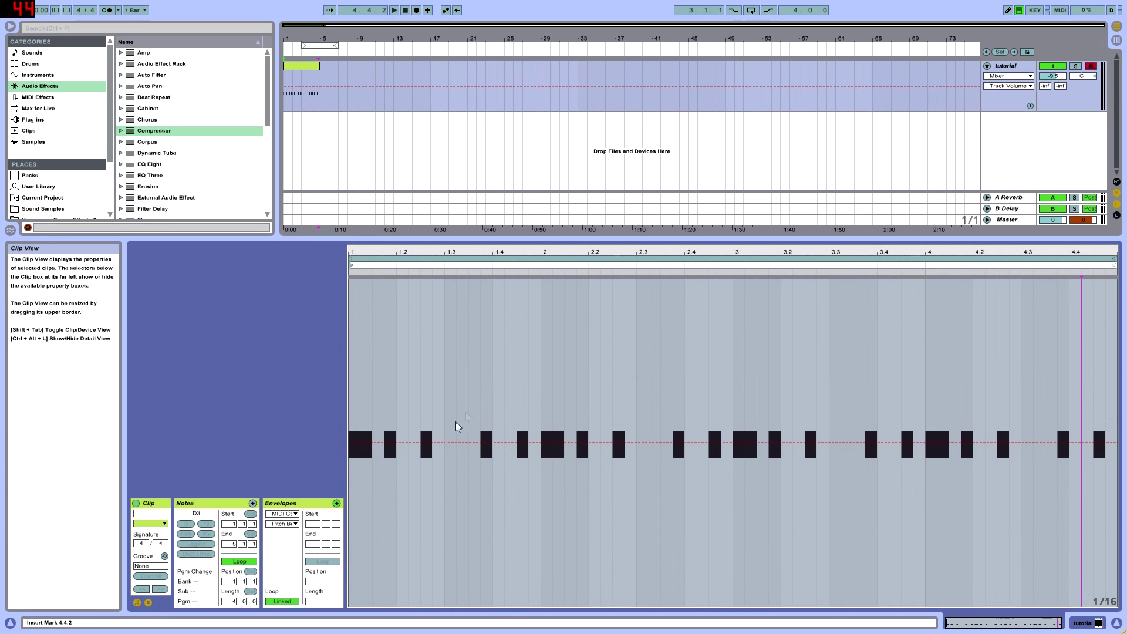
{"action": "left_click", "coordinate": [389, 196]}
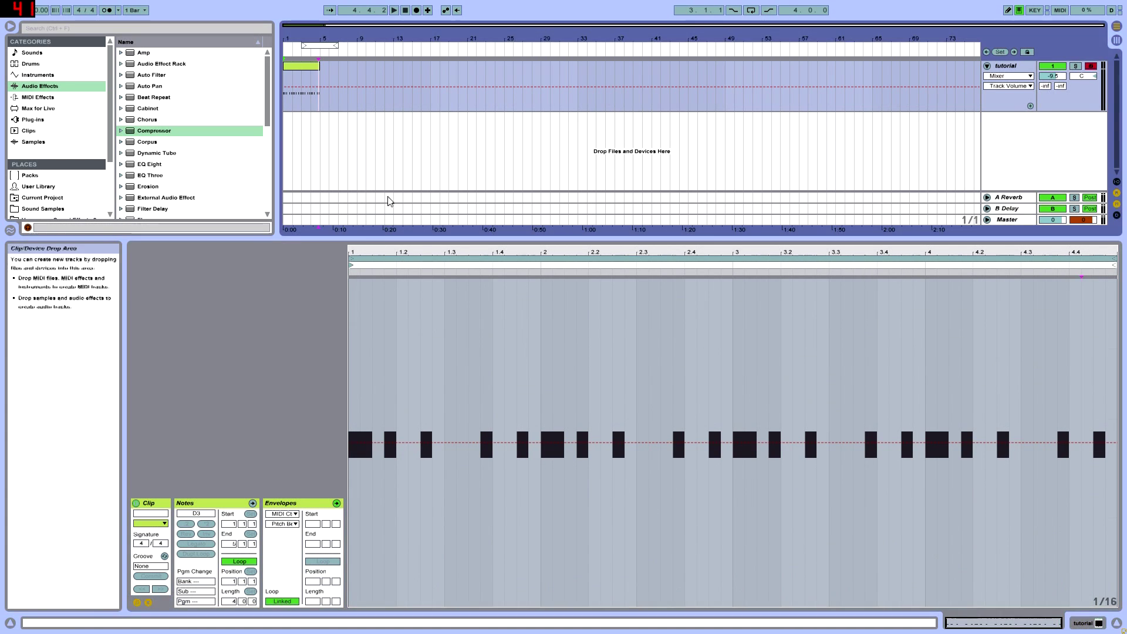
{"action": "left_click", "coordinate": [283, 524]}
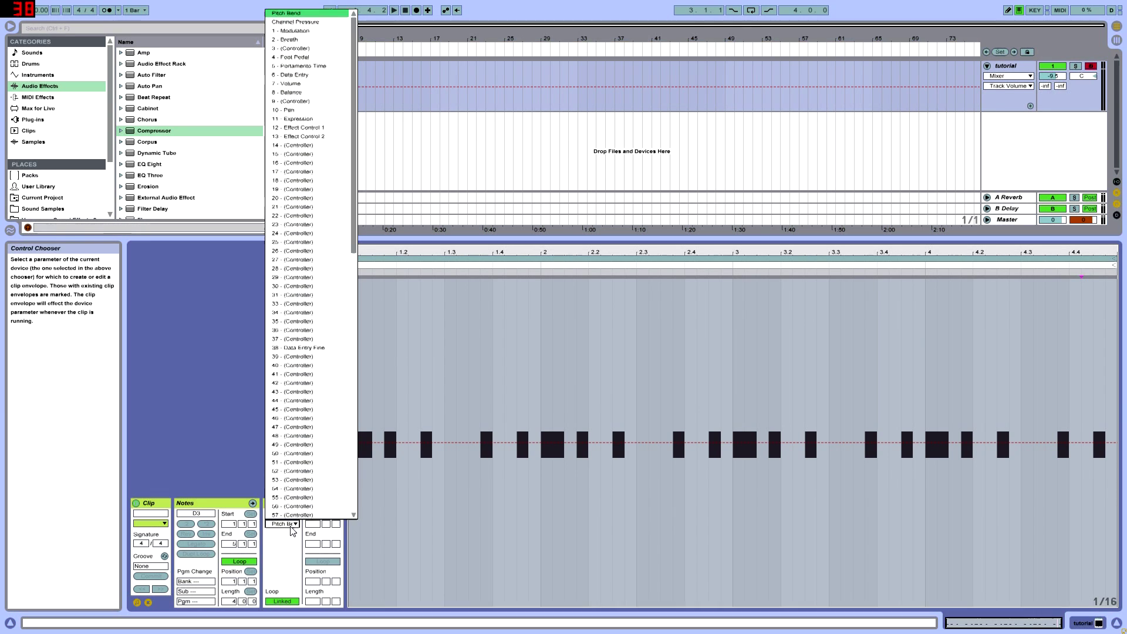
{"action": "left_click", "coordinate": [283, 14]}
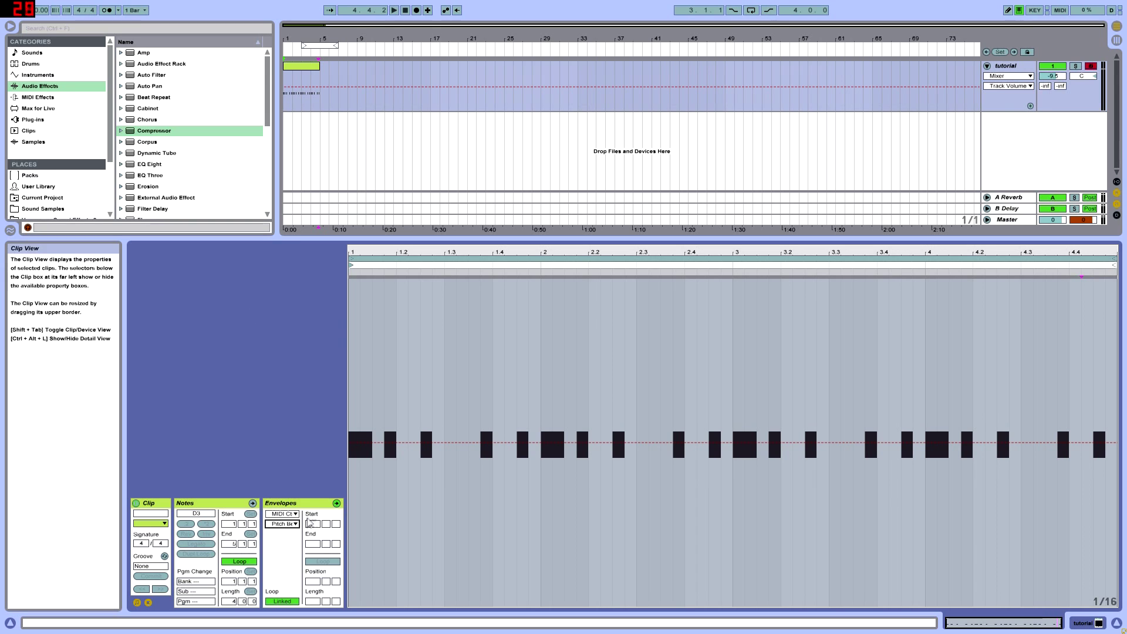
{"action": "left_click", "coordinate": [286, 514]}
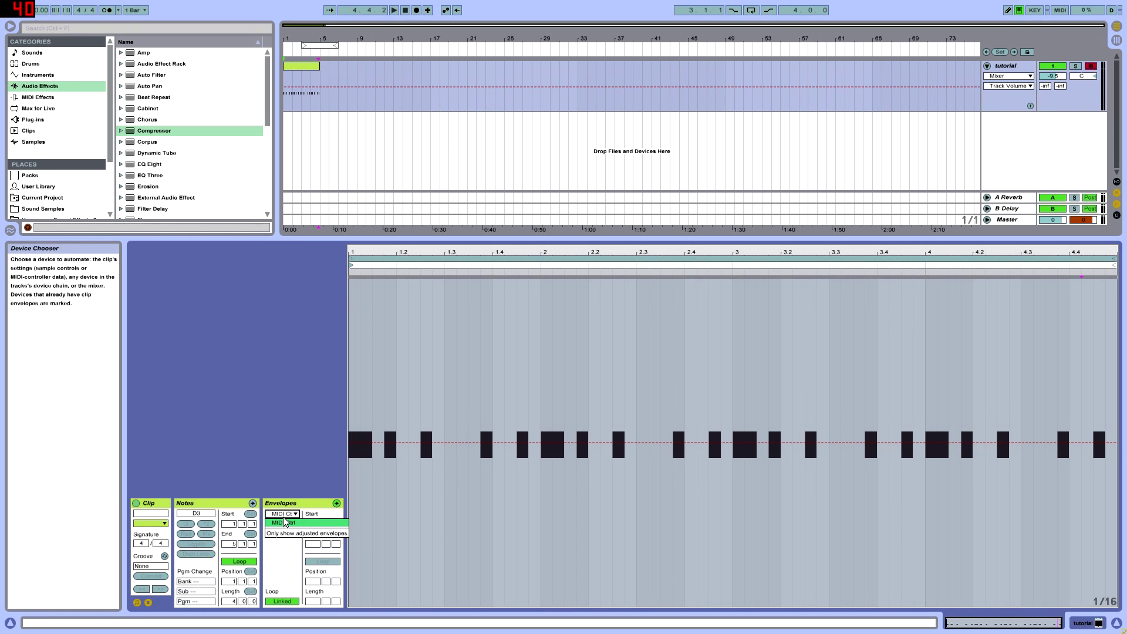
{"action": "left_click", "coordinate": [286, 522]}
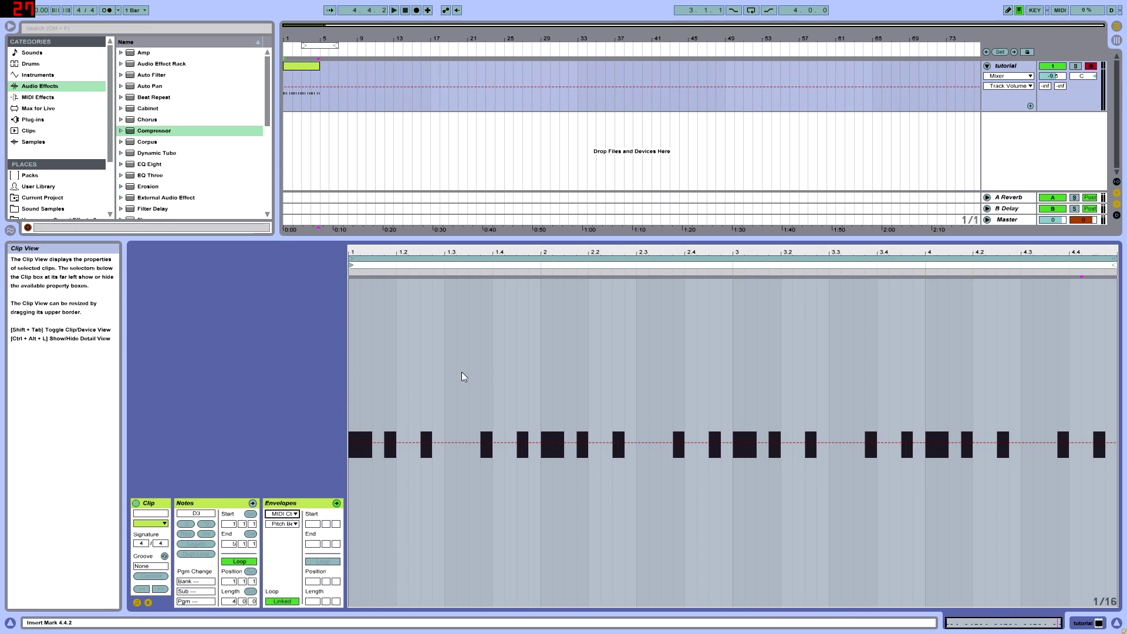
Draw a Pitch Bend ramp in an enlarged editor, rising from zero at the clip's start to the maximum near its end.
{"action": "left_click_drag", "start_coordinate": [382, 252], "coordinate": [382, 221]}
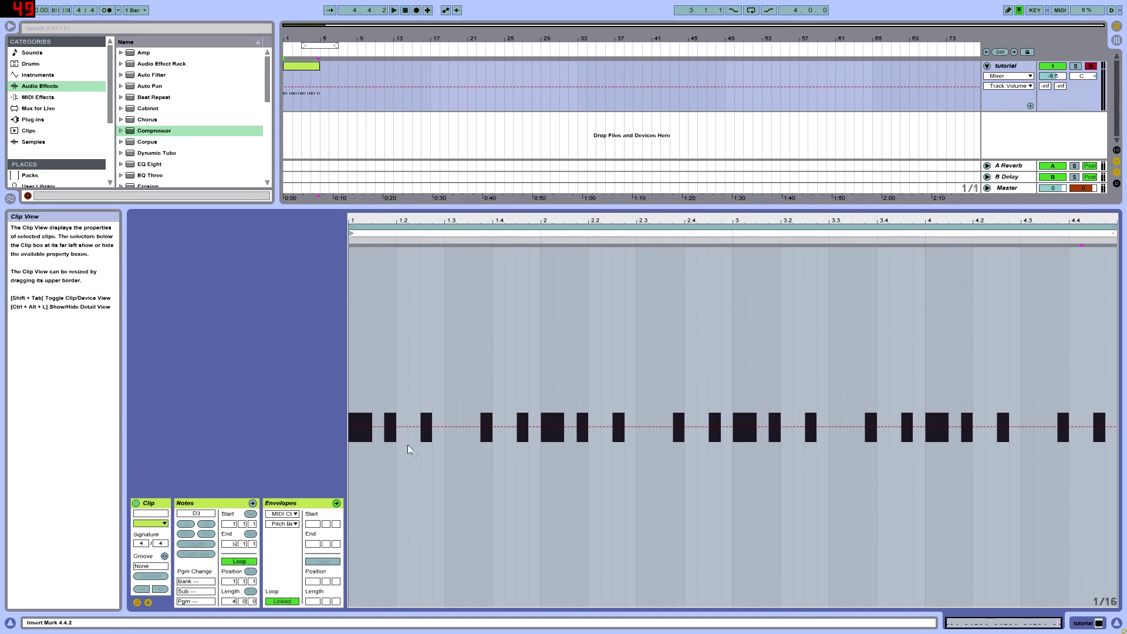
{"action": "left_click", "coordinate": [351, 427]}
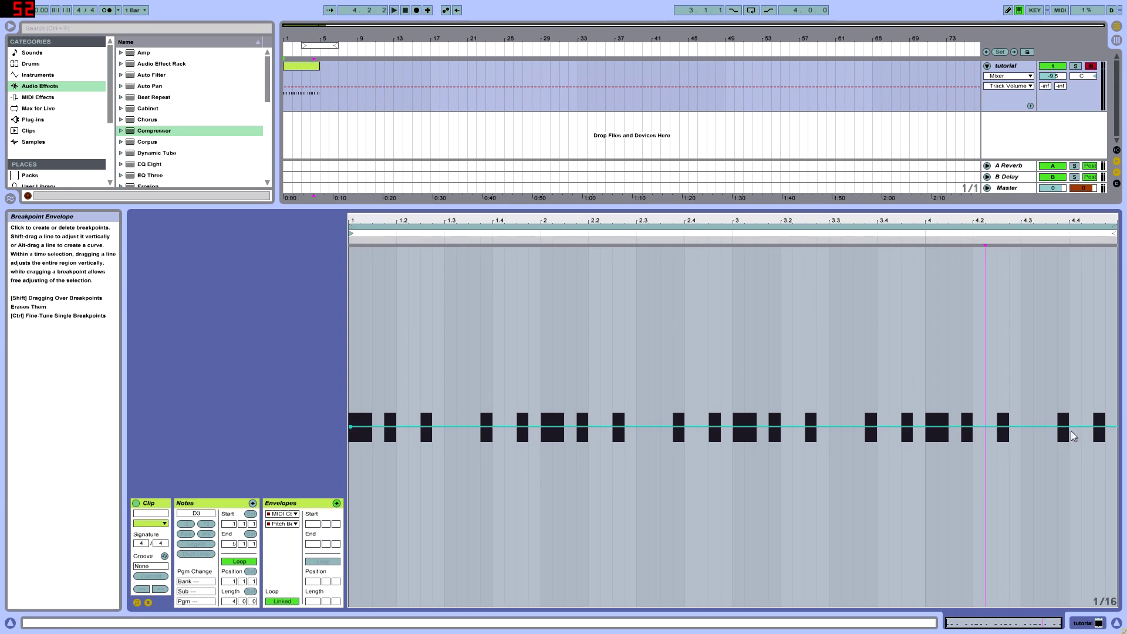
{"action": "left_click", "coordinate": [1086, 426]}
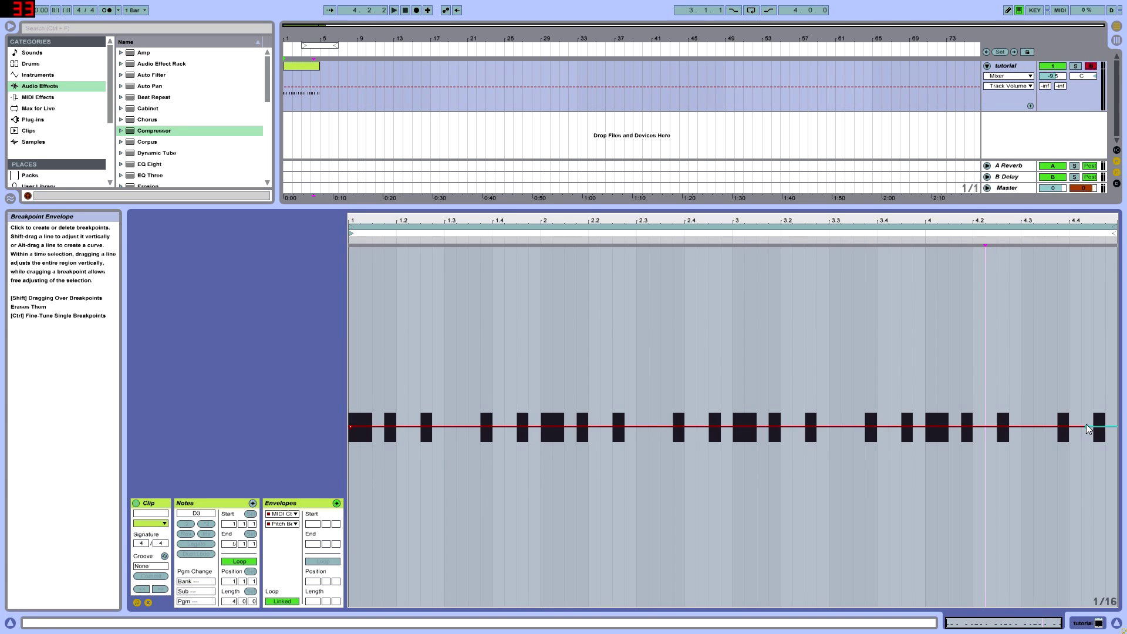
{"action": "left_click_drag", "start_coordinate": [1086, 426], "coordinate": [1090, 248]}
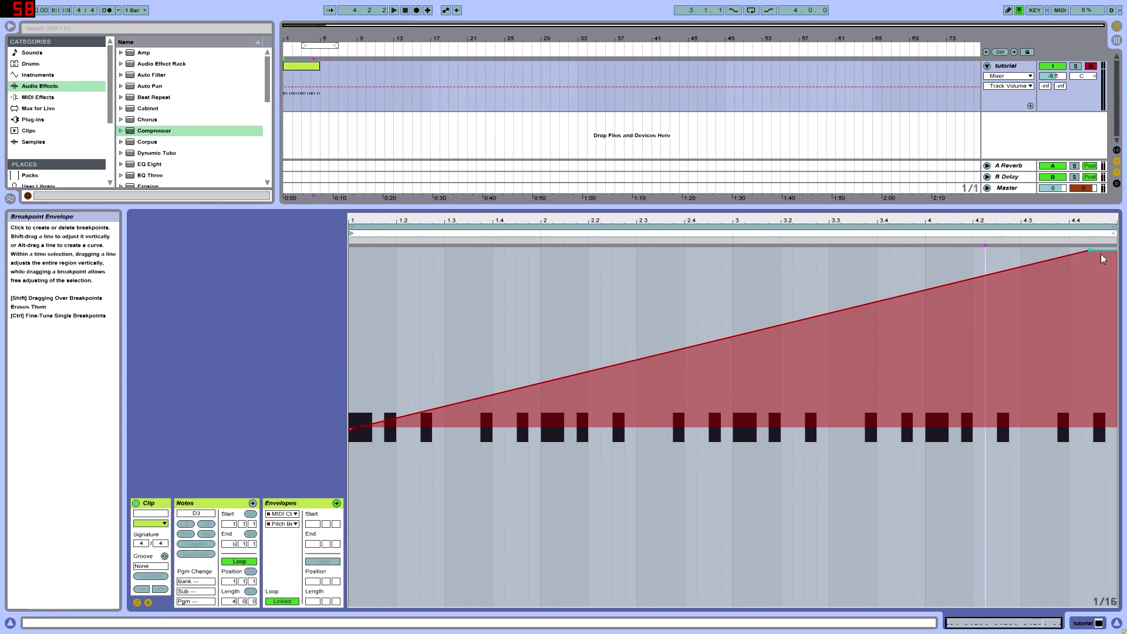
{"action": "left_click_drag", "start_coordinate": [1090, 250], "coordinate": [1108, 247]}
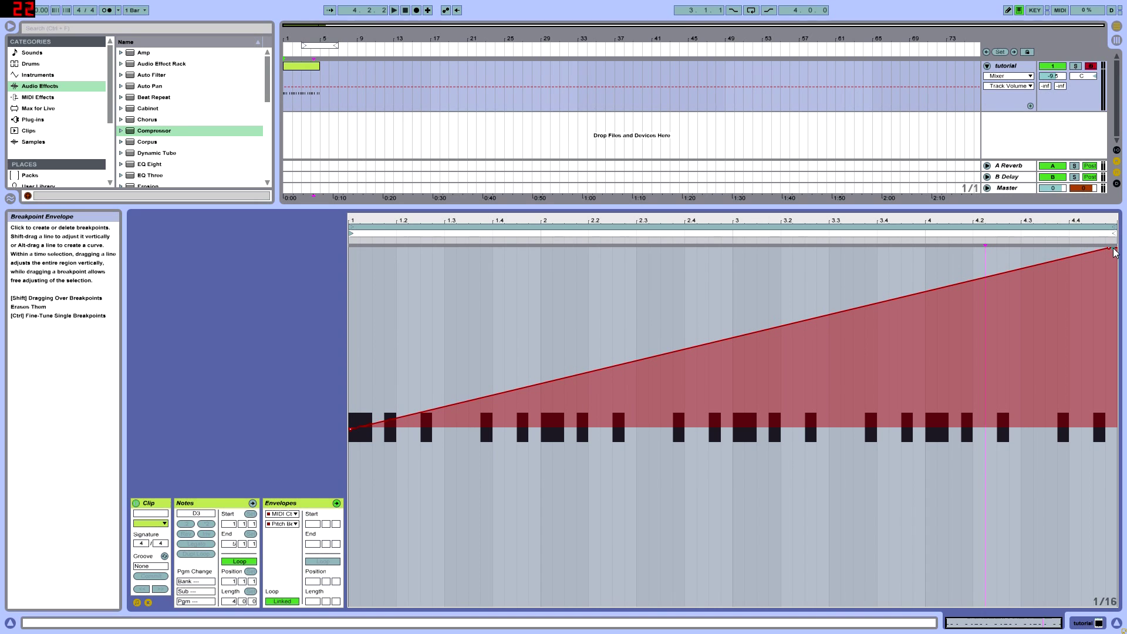
Duplicate the pitch-bent clip directly behind itself and play the arrangement from the start.
{"action": "left_click", "coordinate": [300, 67]}
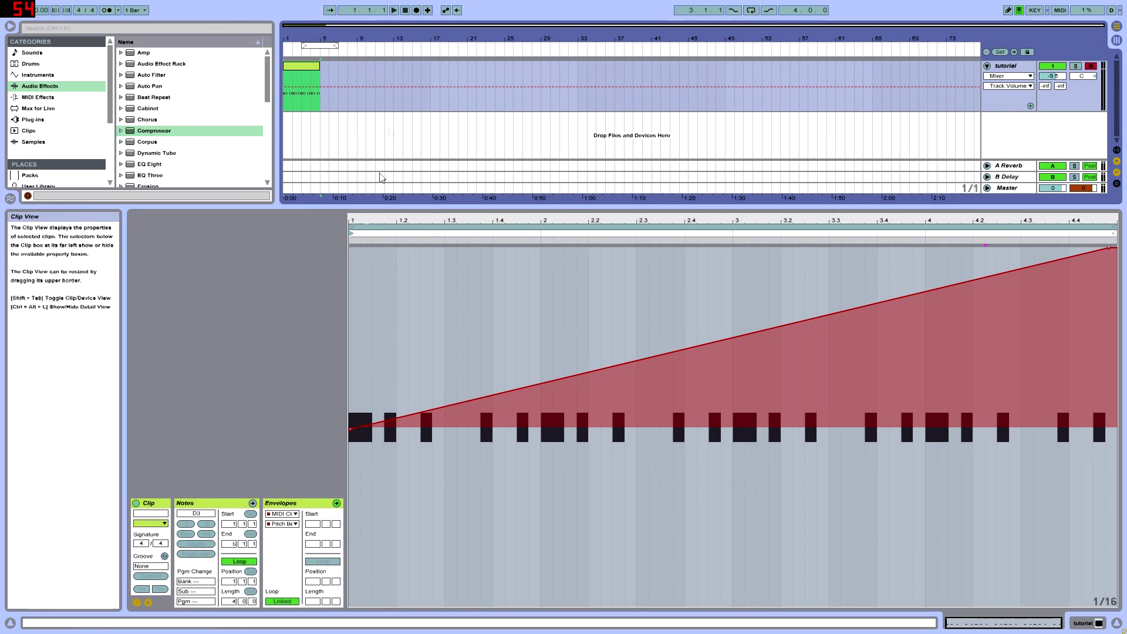
{"action": "key", "text": "ctrl+d"}
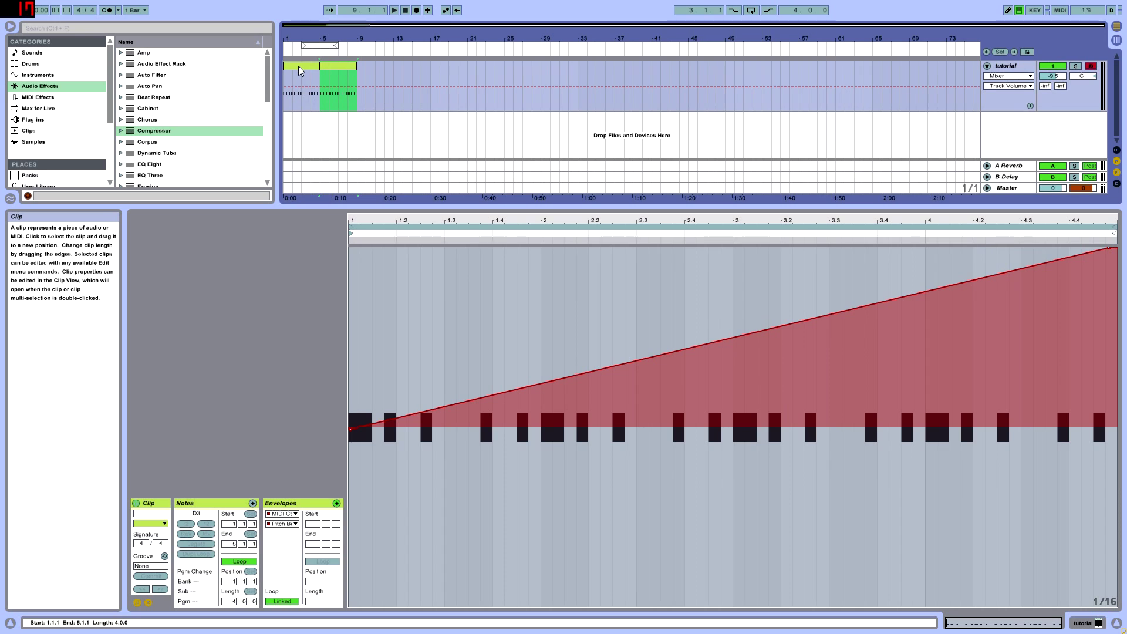
{"action": "key", "text": "space"}
{"action": "key", "text": "space"}
{"action": "left_click", "coordinate": [284, 93]}
{"action": "key", "text": "space"}
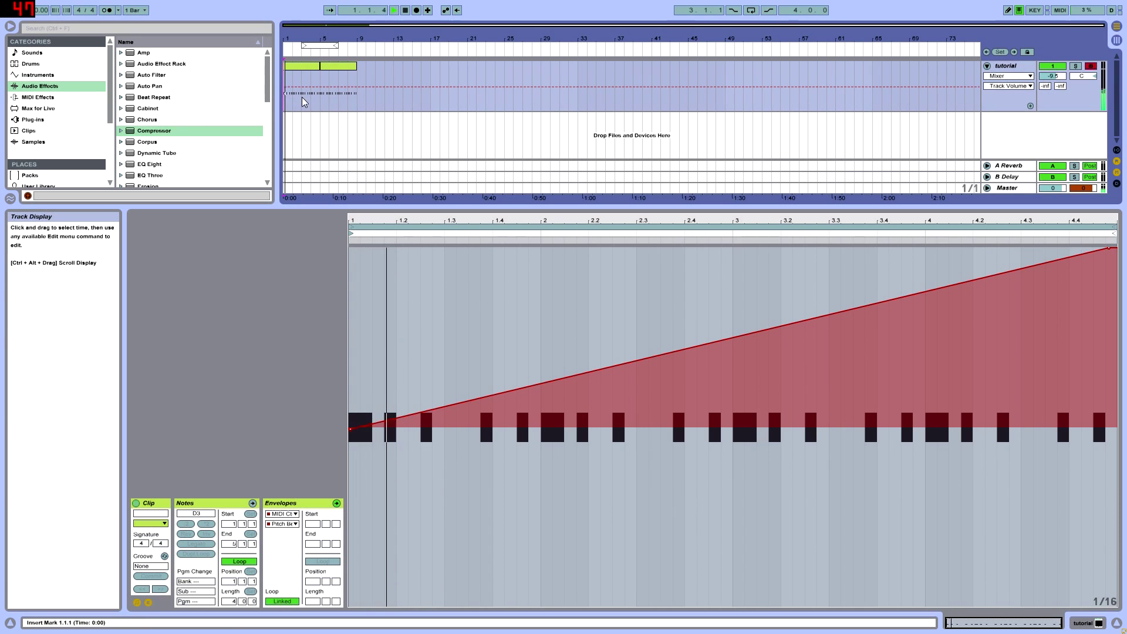
Stop playback and insert an empty two-bar MIDI clip from bar 9 to bar 11 on the tutorial track.
{"action": "left_click", "coordinate": [344, 82]}
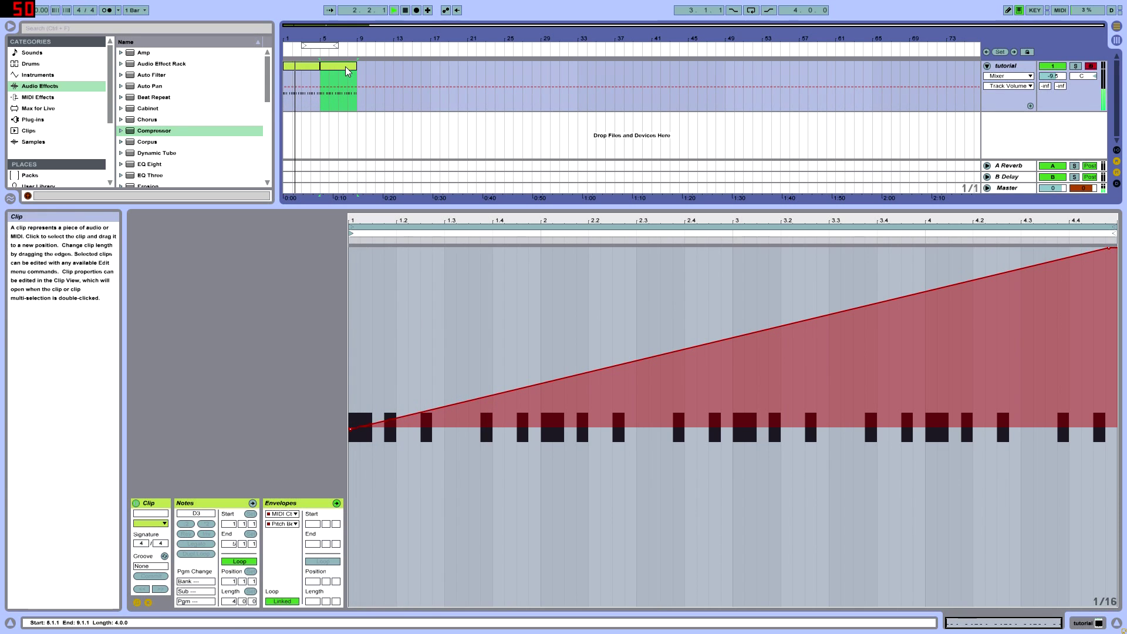
{"action": "left_click_drag", "start_coordinate": [359, 82], "coordinate": [397, 83]}
{"action": "key", "text": "space"}
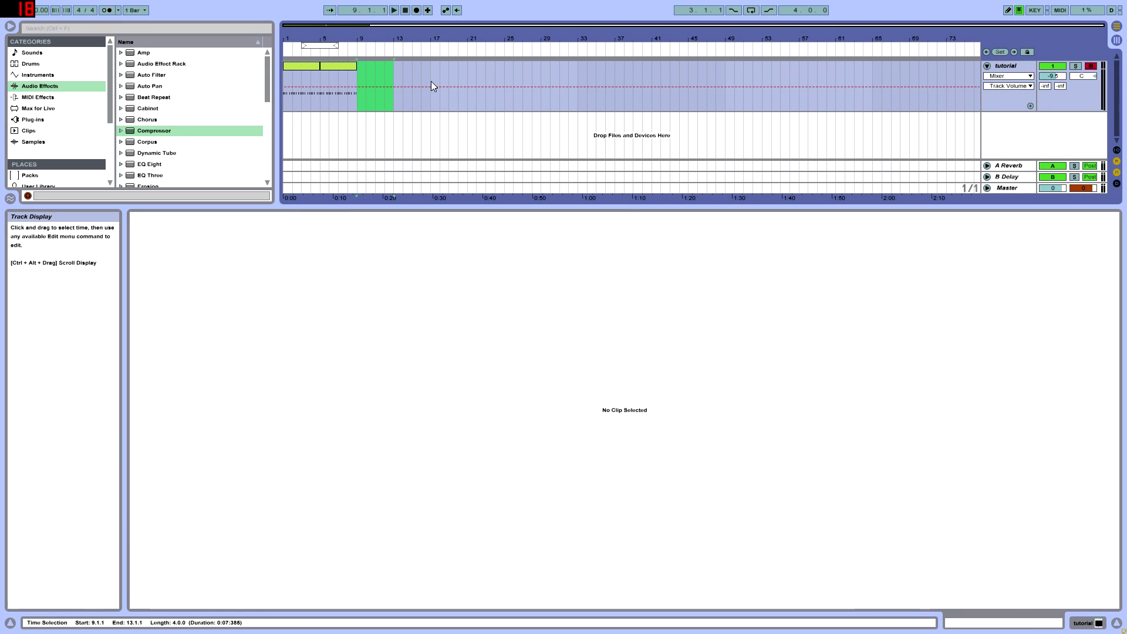
{"action": "left_click_drag", "start_coordinate": [357, 80], "coordinate": [372, 79]}
{"action": "key", "text": "ctrl+shift+m"}
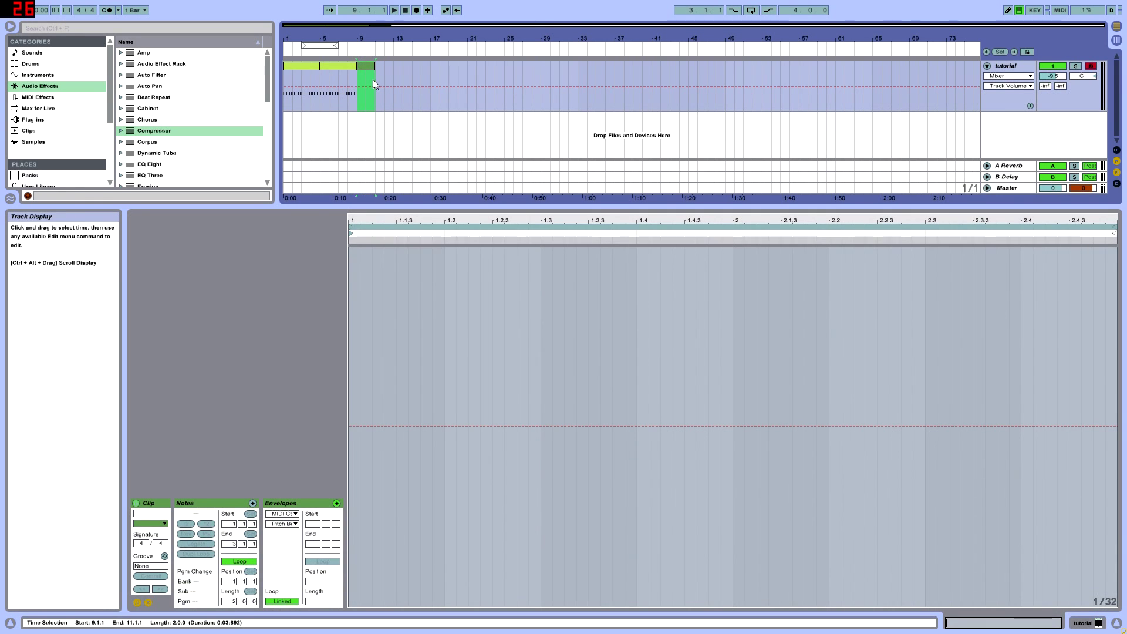
Fill the new two-bar clip with short D3 notes, one on every beat.
{"action": "left_click", "coordinate": [326, 372]}
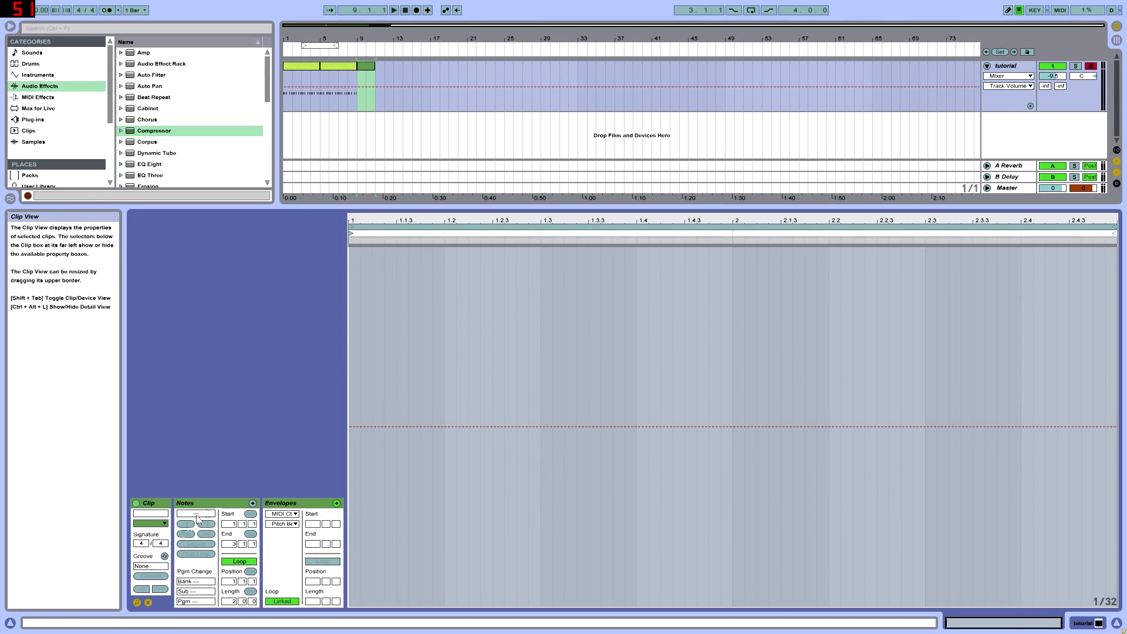
{"action": "left_click", "coordinate": [148, 602]}
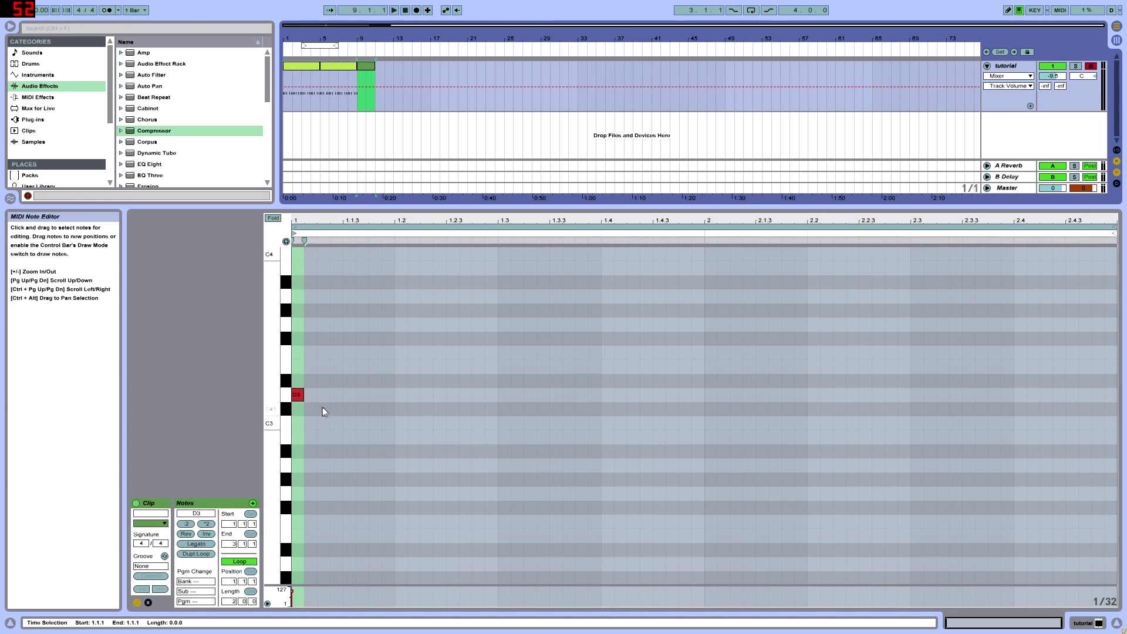
{"action": "left_click_drag", "start_coordinate": [305, 399], "coordinate": [1027, 399]}
{"action": "key", "text": "space"}
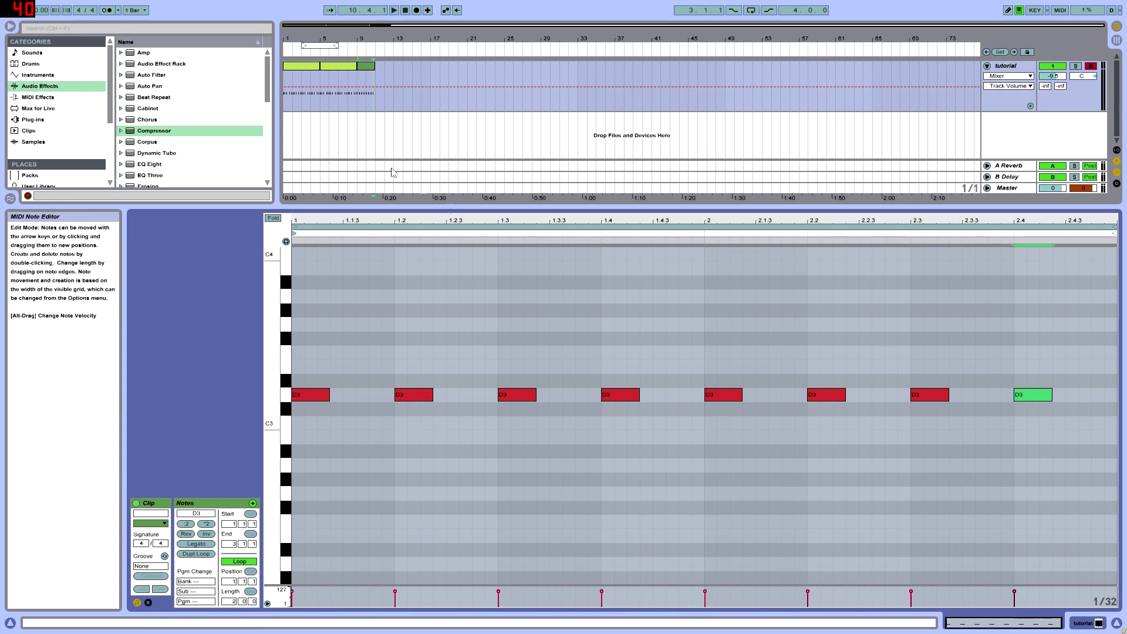
Play the duplicated pitch-bent clip and the D3 clip at bar 9 to hear the pitch across the transition.
{"action": "left_click", "coordinate": [325, 98]}
{"action": "key", "text": "space"}
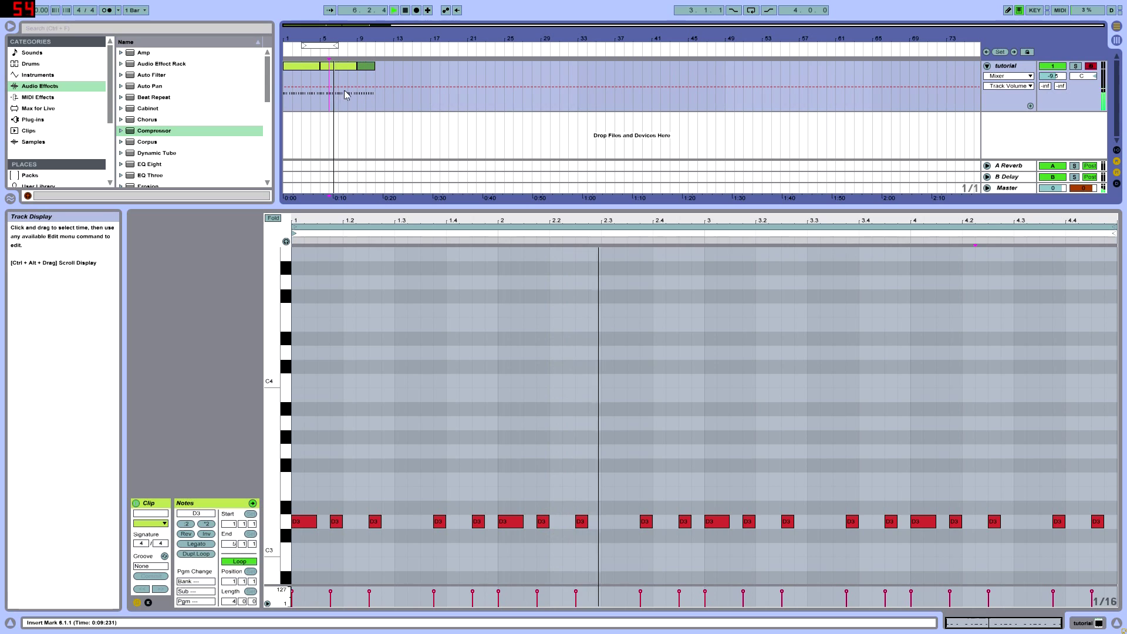
{"action": "left_click", "coordinate": [356, 83]}
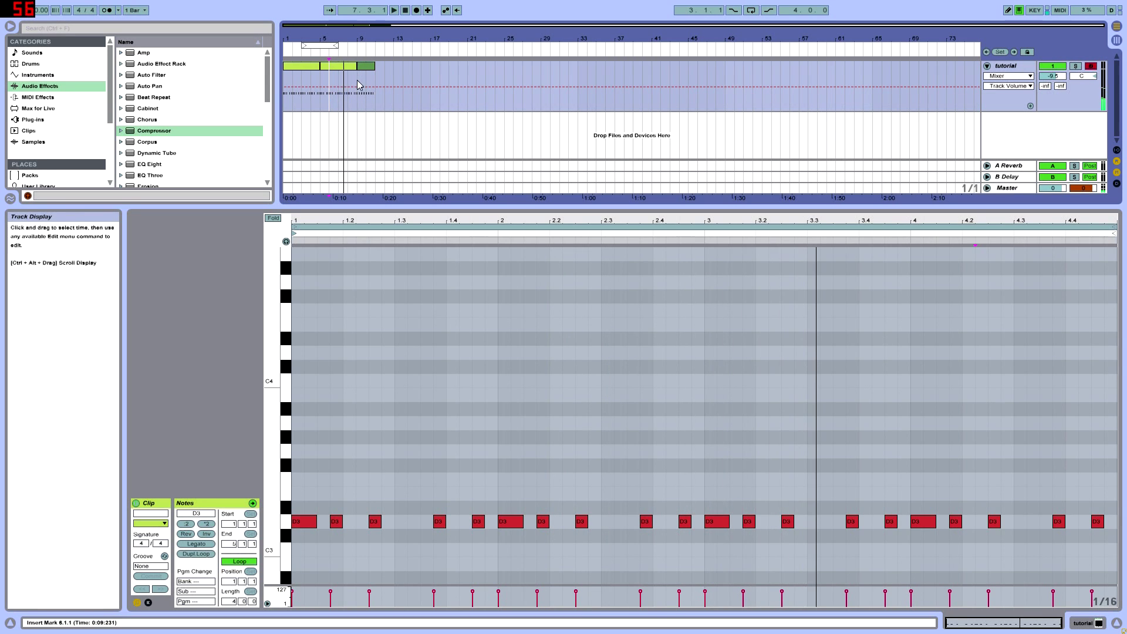
{"action": "key", "text": "space"}
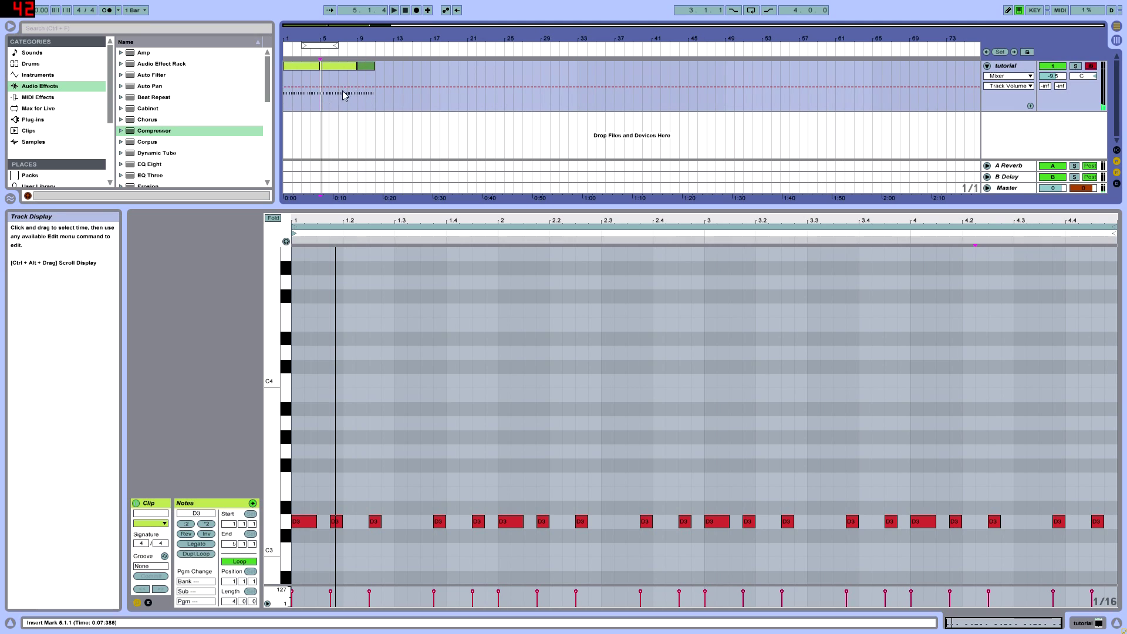
{"action": "key", "text": "space"}
{"action": "key", "text": "space"}
{"action": "left_click", "coordinate": [369, 67]}
{"action": "key", "text": "space"}
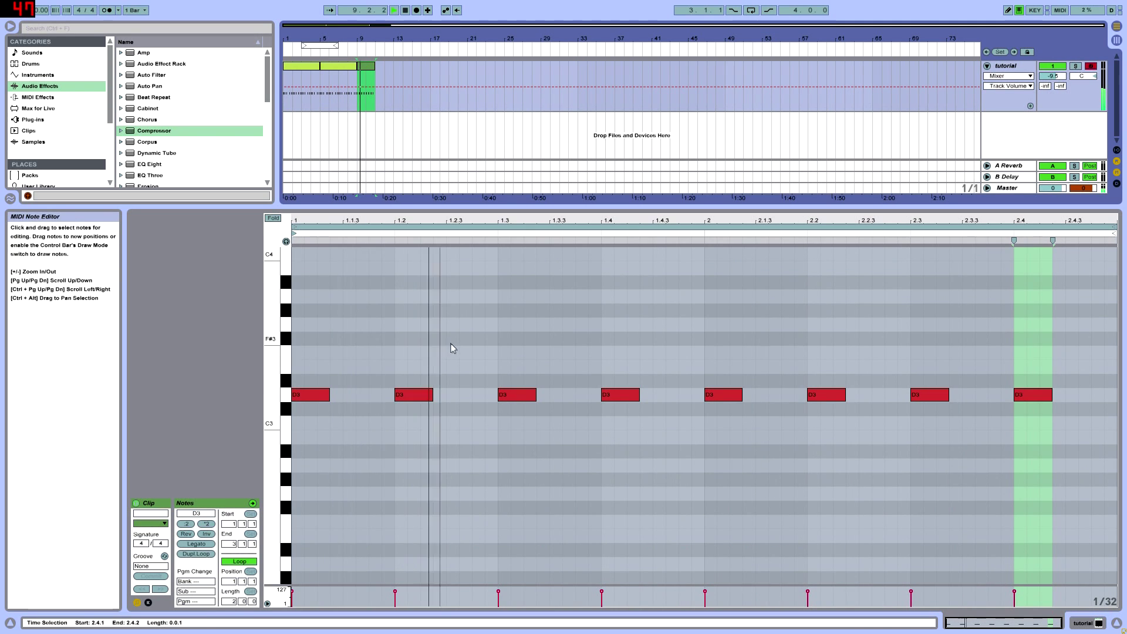
{"action": "key", "text": "space"}
Show the Pitch Bend envelope of the duplicated clip and examine its ramp and end breakpoint.
{"action": "left_click", "coordinate": [337, 78]}
{"action": "left_click", "coordinate": [333, 66]}
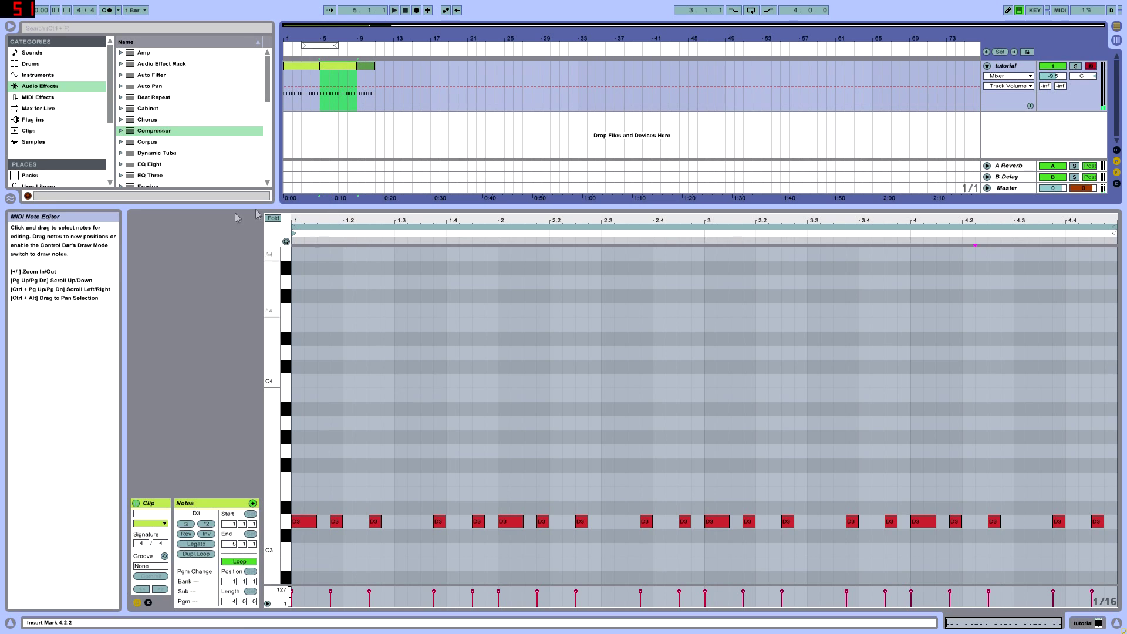
{"action": "left_click", "coordinate": [136, 605]}
{"action": "left_click", "coordinate": [148, 602]}
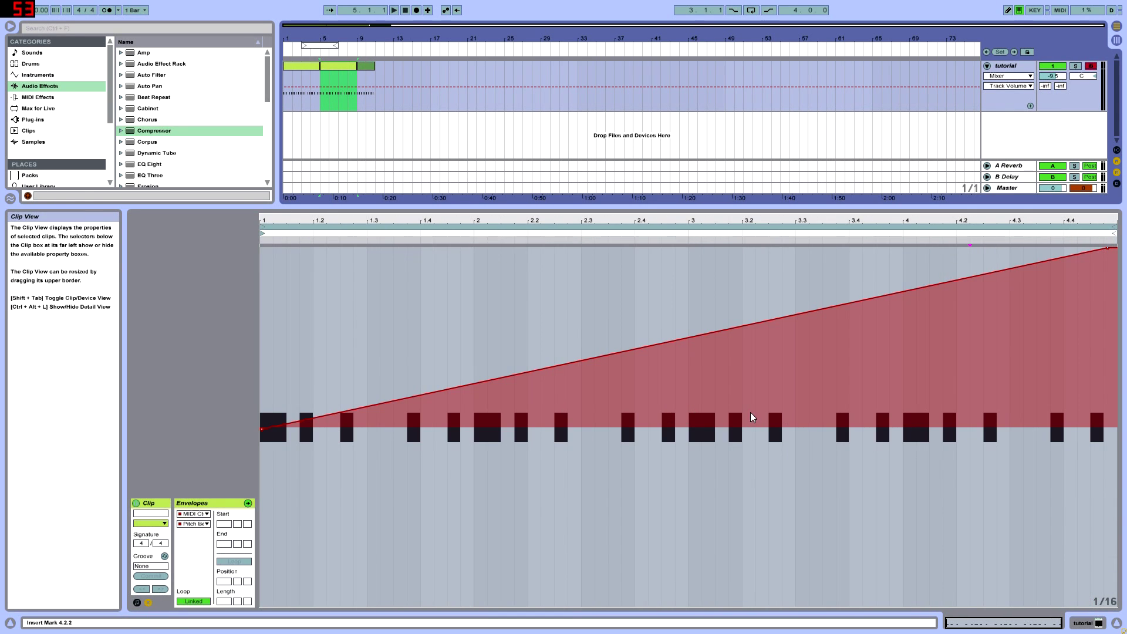
{"action": "mouse_move", "coordinate": [1107, 248]}
{"action": "left_mouse_down"}
{"action": "mouse_move", "coordinate": [593, 305]}
{"action": "mouse_move", "coordinate": [695, 405]}
{"action": "mouse_move", "coordinate": [1107, 247]}
{"action": "left_mouse_up"}
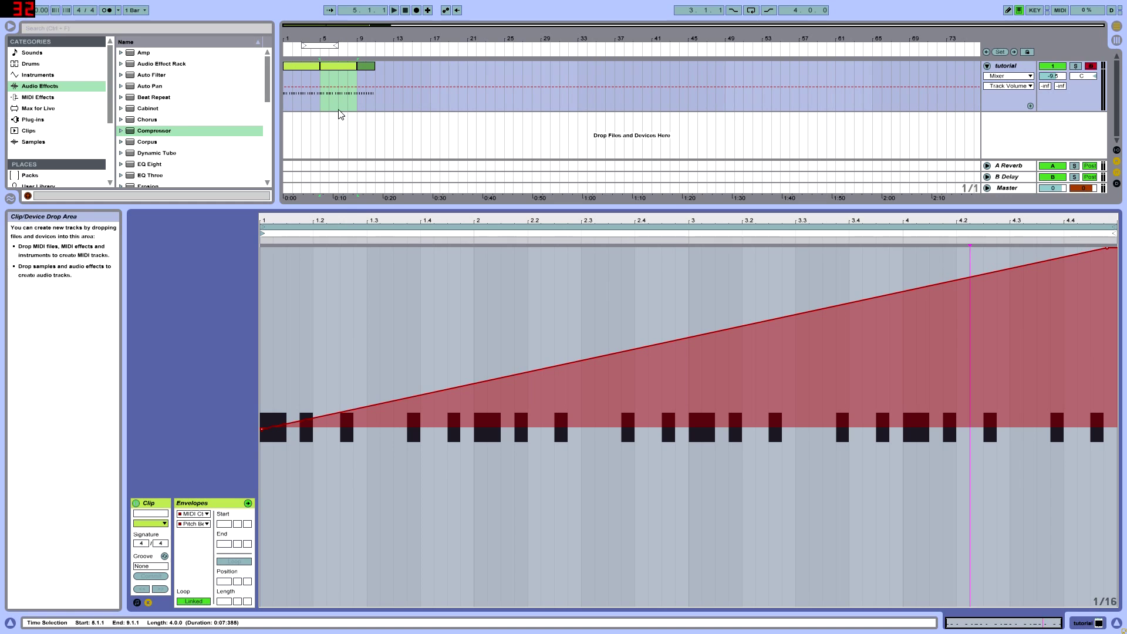
{"action": "left_click", "coordinate": [344, 76]}
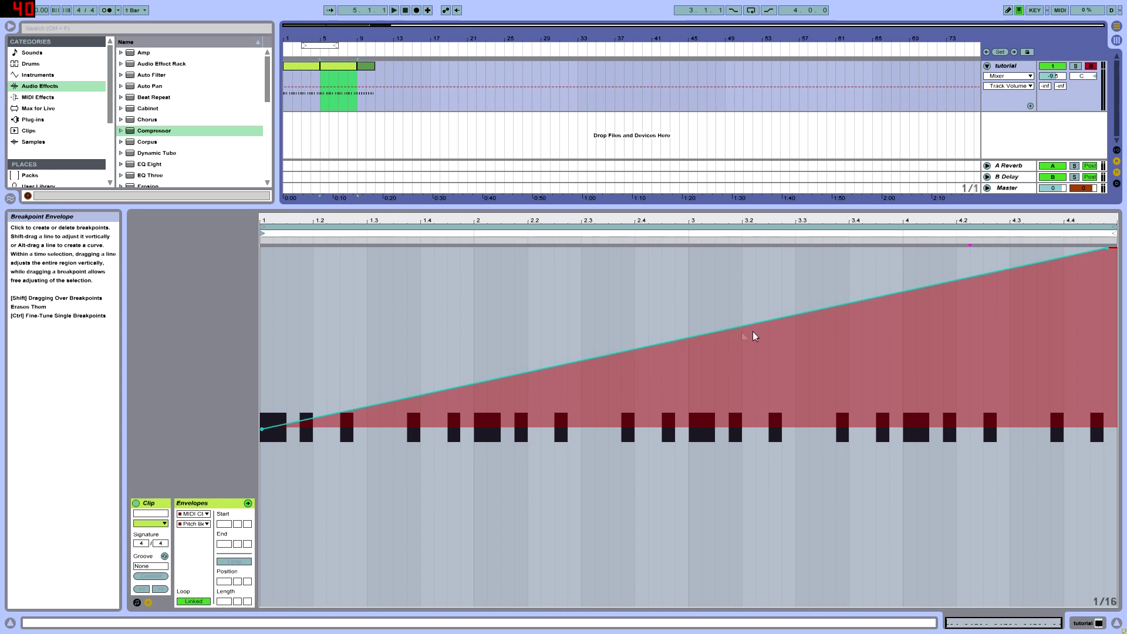
{"action": "left_click", "coordinate": [705, 335]}
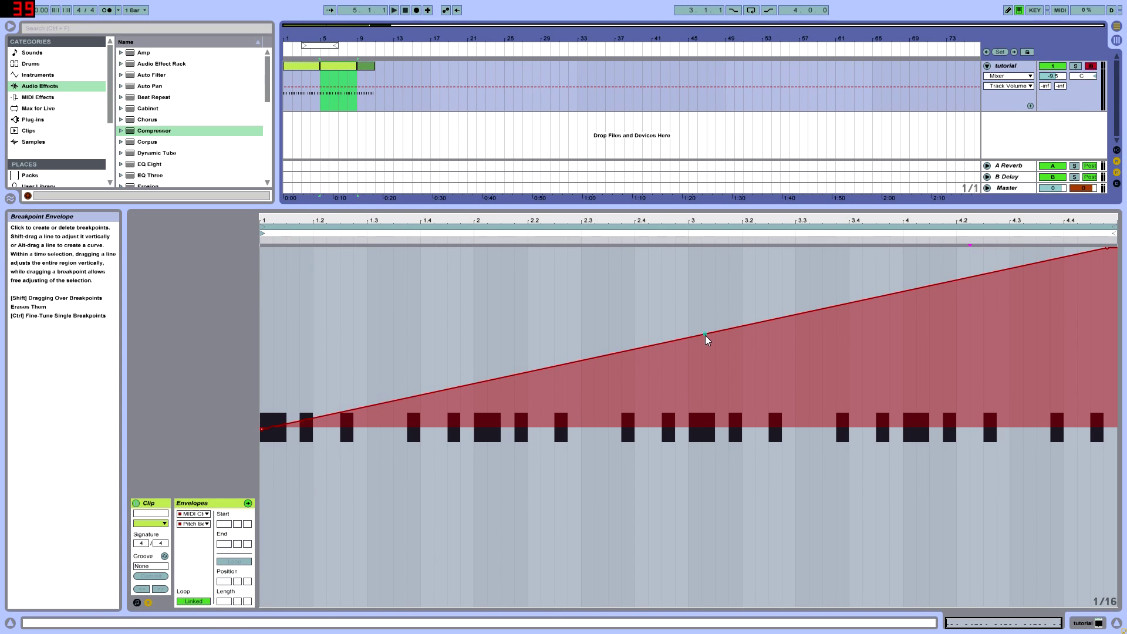
Try a Pitch Bend breakpoint at about -94 just before beat 2.1 in the last clip and remove it.
{"action": "left_click", "coordinate": [366, 68]}
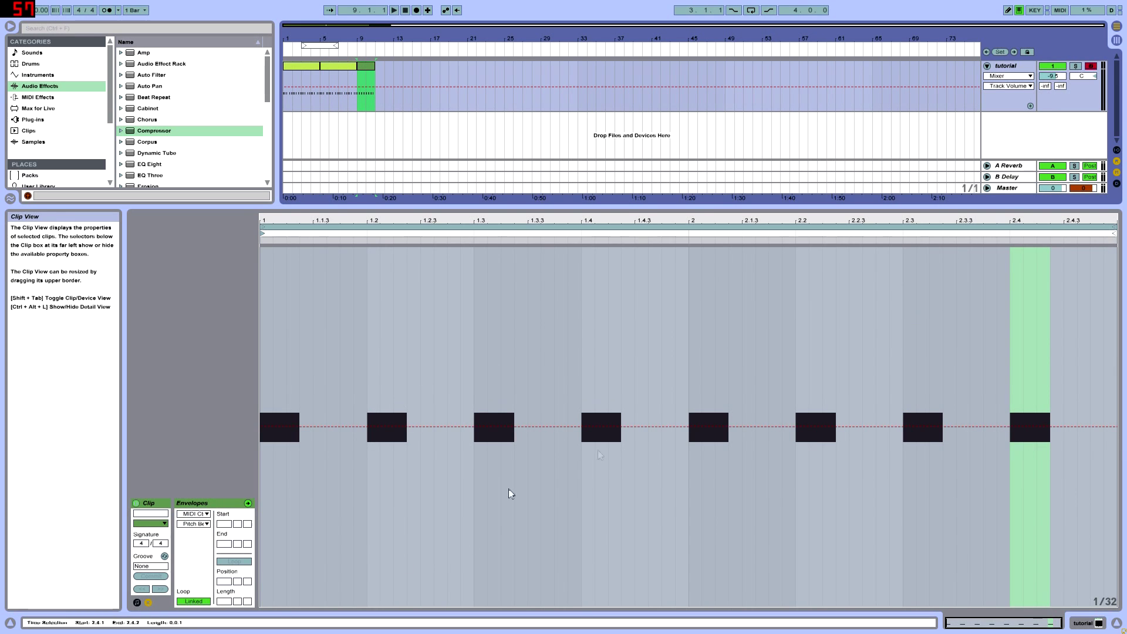
{"action": "mouse_move", "coordinate": [680, 427]}
{"action": "left_mouse_down"}
{"action": "mouse_move", "coordinate": [680, 341]}
{"action": "mouse_move", "coordinate": [682, 429]}
{"action": "left_mouse_up"}
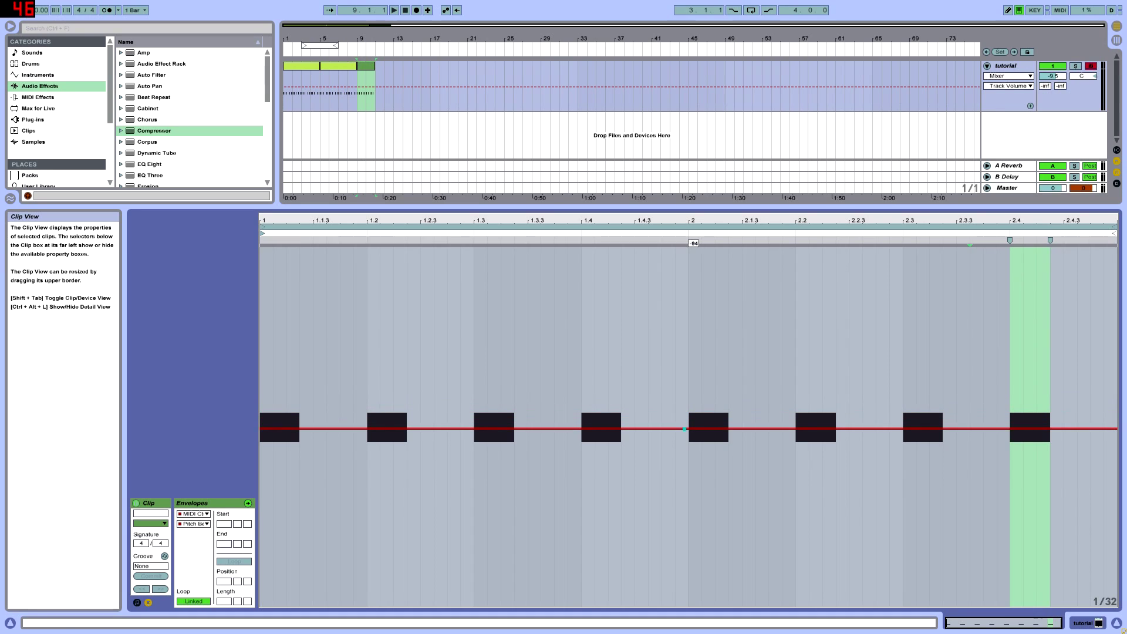
{"action": "left_click", "coordinate": [684, 429]}
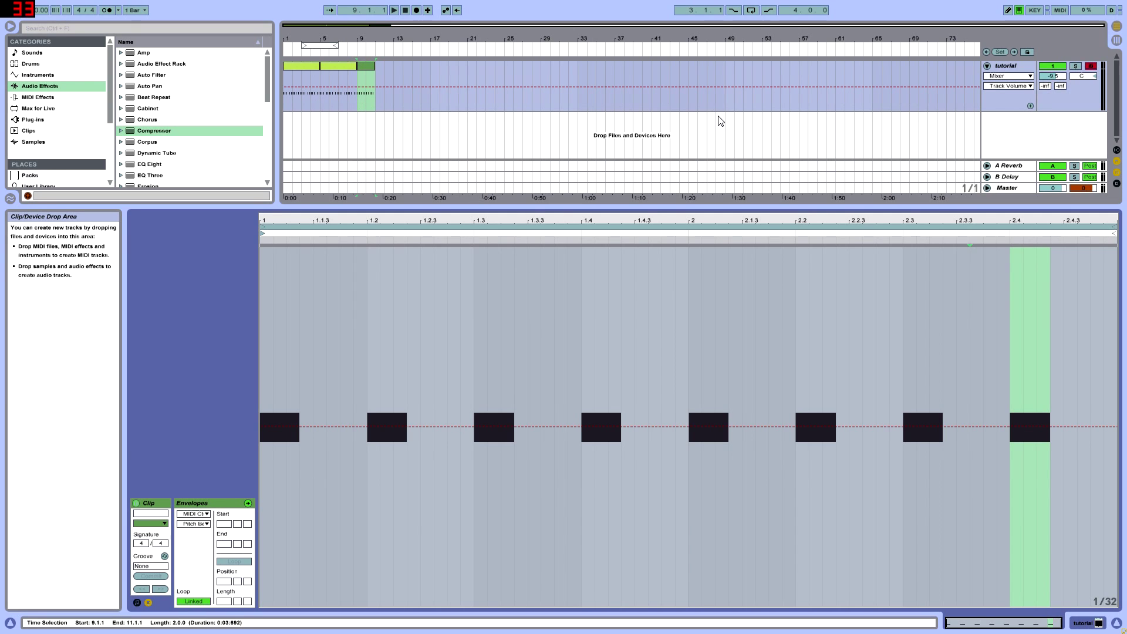
Drop the duplicated clip's Pitch Bend envelope back to zero at its end and move the 8191 peak directly above that point.
{"action": "left_click_drag", "start_coordinate": [458, 207], "coordinate": [409, 188]}
{"action": "left_click", "coordinate": [338, 65]}
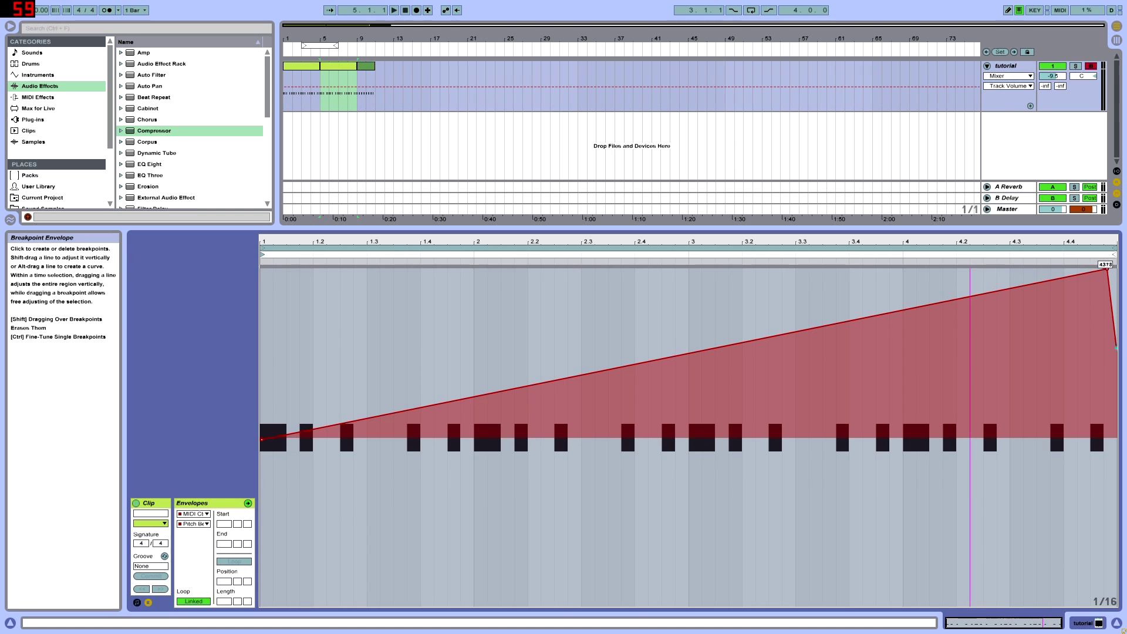
{"action": "left_click_drag", "start_coordinate": [1118, 433], "coordinate": [1116, 441]}
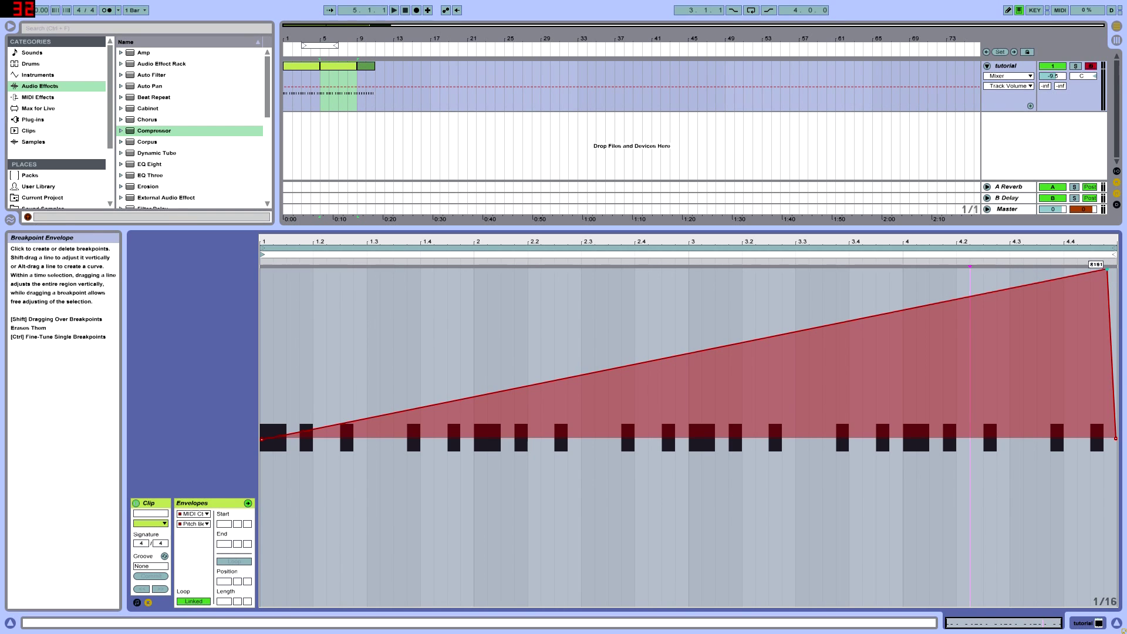
{"action": "left_click_drag", "start_coordinate": [1106, 269], "coordinate": [1115, 269]}
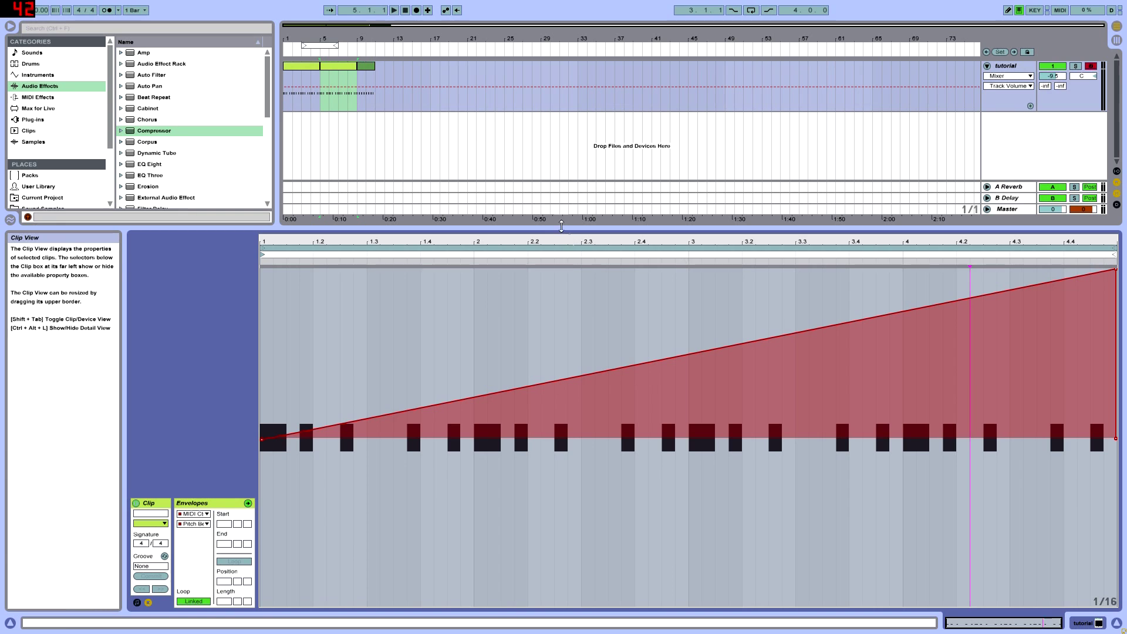
Play the duplicated clip into the last clip to check the pitch after the bend reset, and show the track's Sylenth1 device.
{"action": "key", "text": "space"}
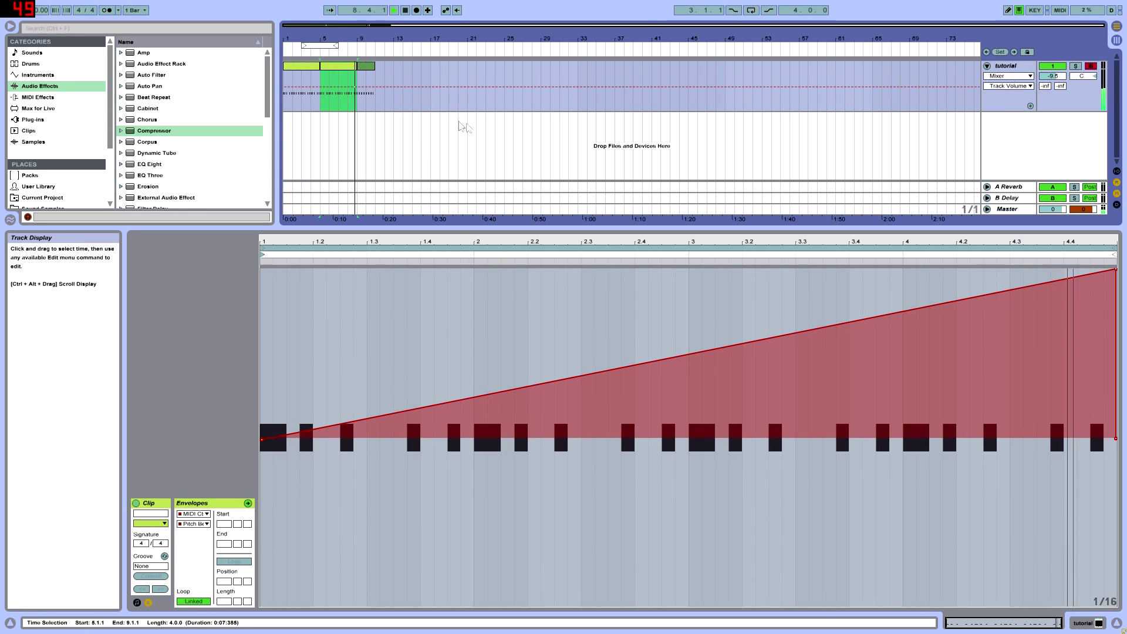
{"action": "left_click", "coordinate": [365, 67]}
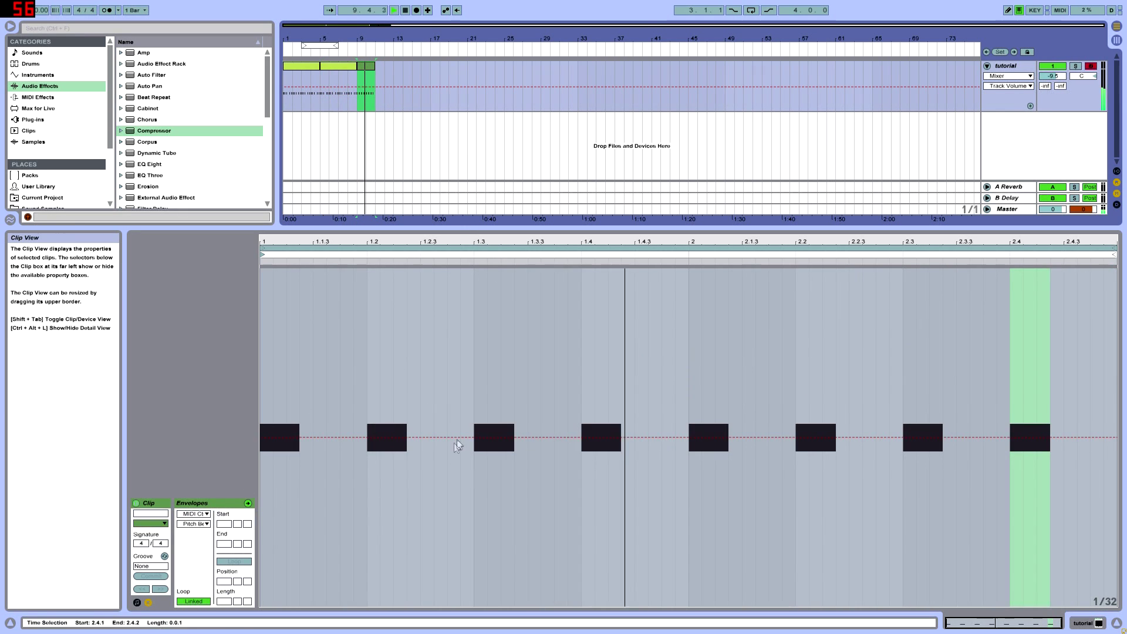
{"action": "left_click", "coordinate": [417, 230]}
{"action": "left_click_drag", "start_coordinate": [415, 226], "coordinate": [415, 438]}
{"action": "double_click", "coordinate": [1006, 66]}
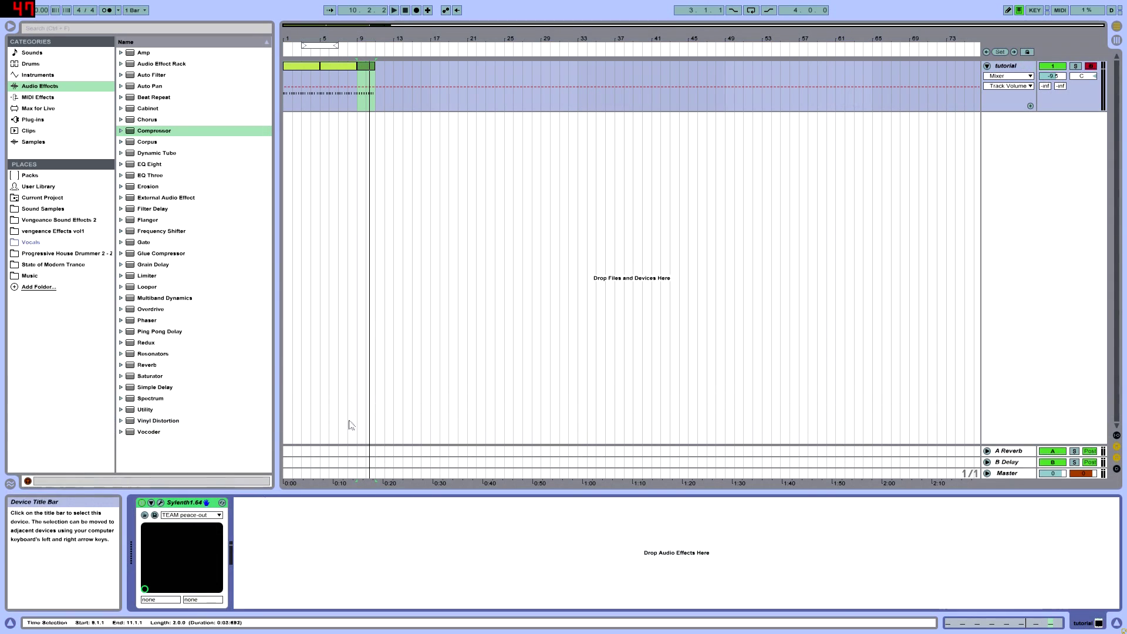
Compare the Pitch Bend envelopes of the last clip and the duplicated clip in an enlarged clip view.
{"action": "double_click", "coordinate": [368, 71]}
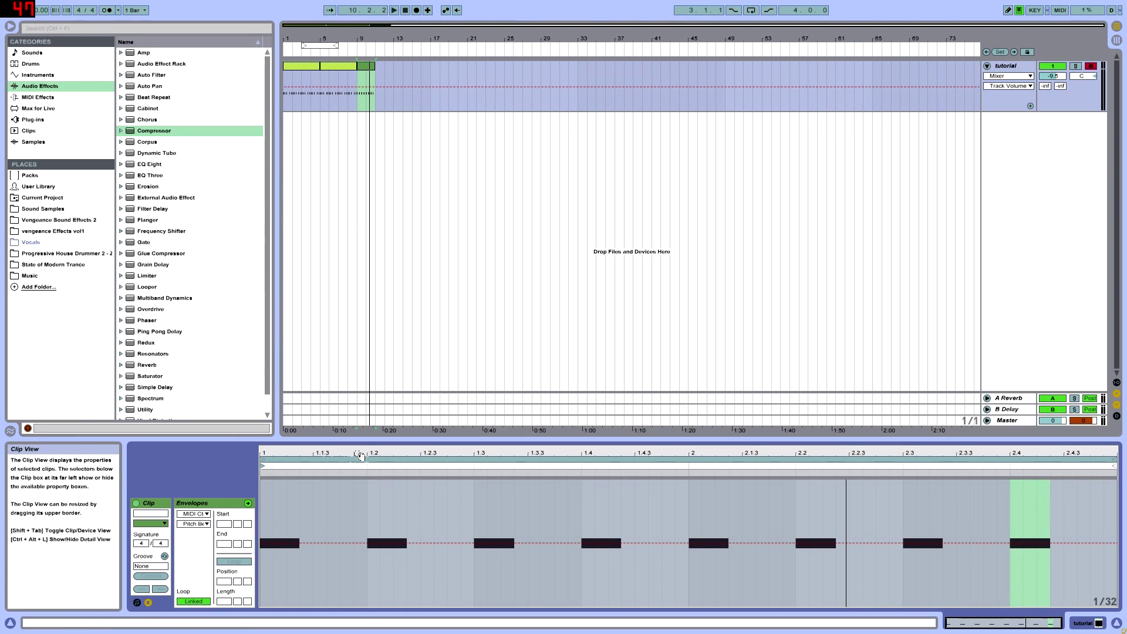
{"action": "left_click_drag", "start_coordinate": [373, 440], "coordinate": [373, 198]}
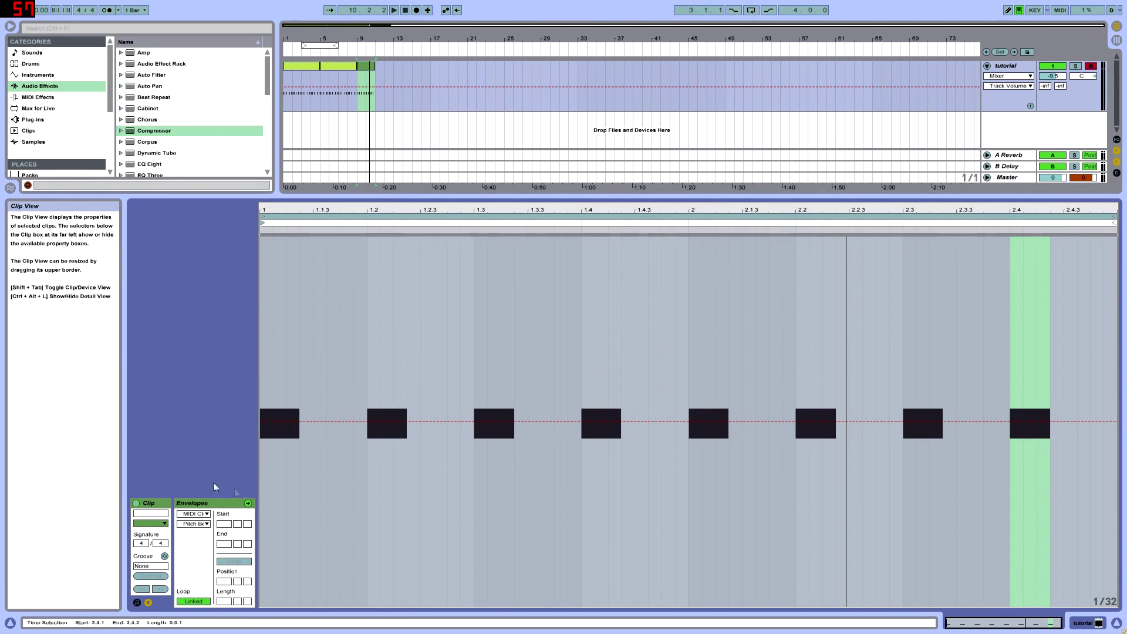
{"action": "left_click", "coordinate": [338, 73]}
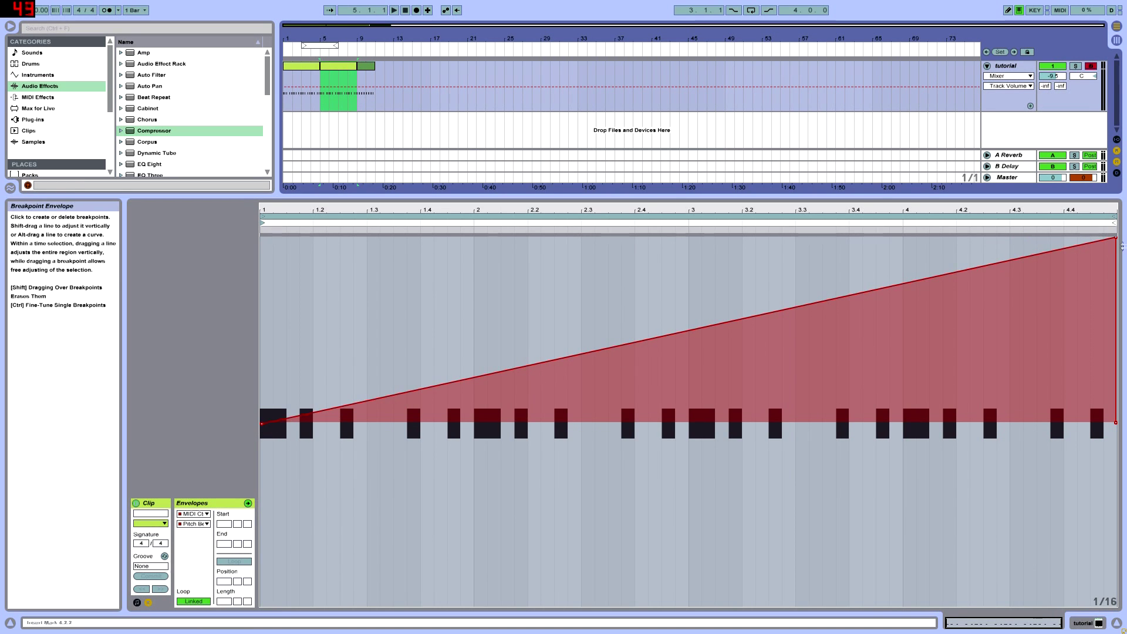
{"action": "left_click_drag", "start_coordinate": [504, 197], "coordinate": [503, 614]}
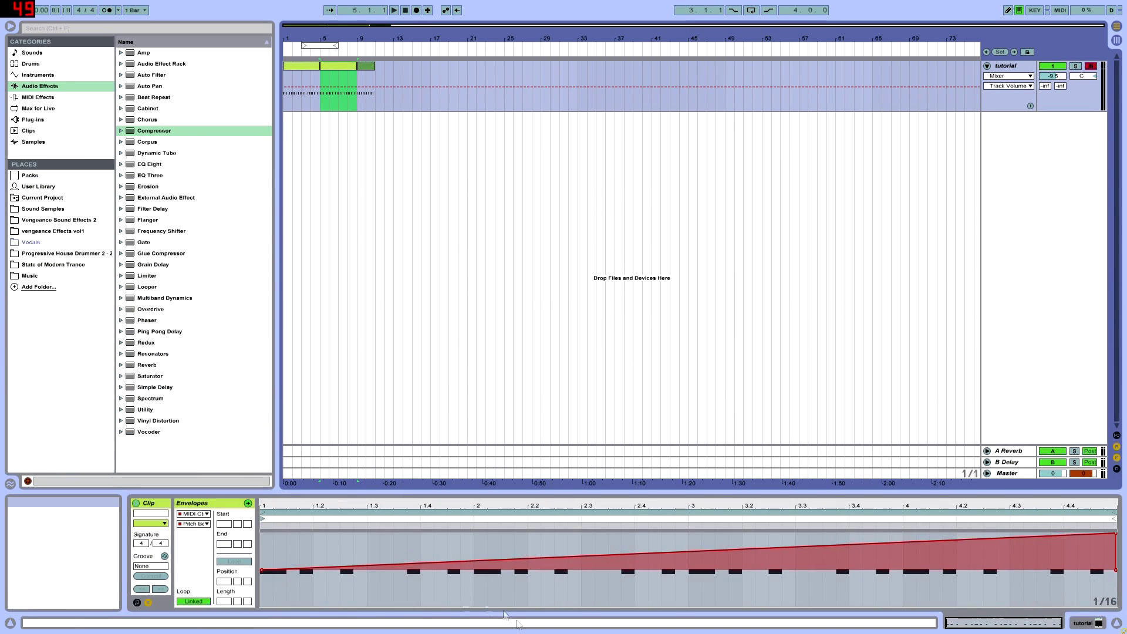
{"action": "left_click_drag", "start_coordinate": [420, 494], "coordinate": [420, 261]}
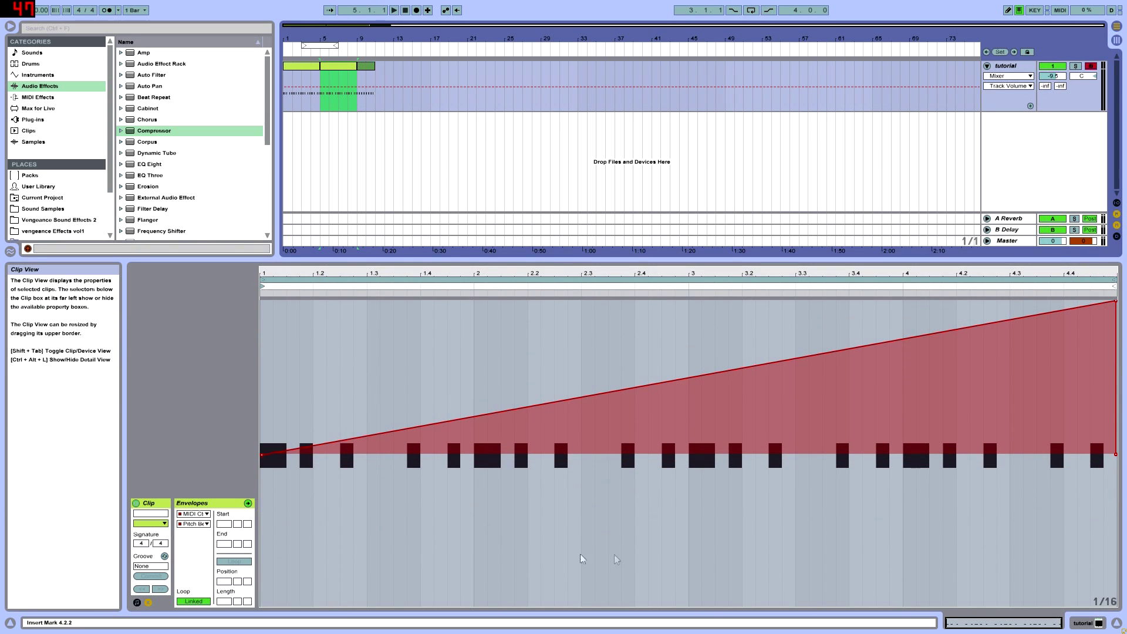
{"action": "left_click_drag", "start_coordinate": [455, 261], "coordinate": [453, 437]}
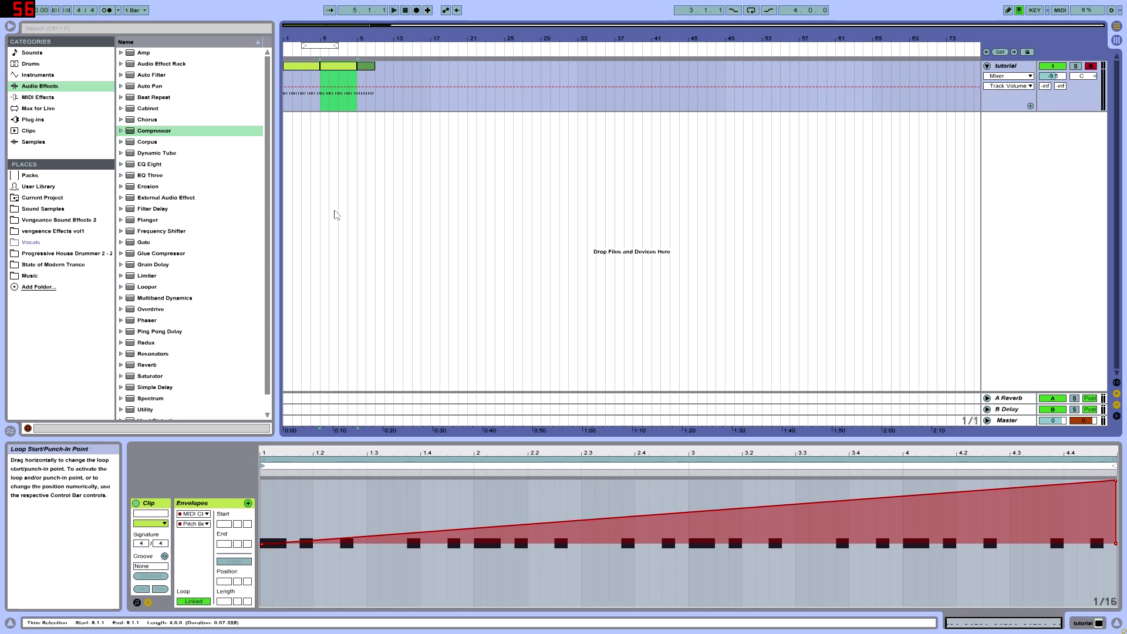
Select the duplicated clip's whole Pitch Bend envelope and review its edit commands, such as Copy Envelope and Duplicate.
{"action": "left_click_drag", "start_coordinate": [262, 570], "coordinate": [1082, 526]}
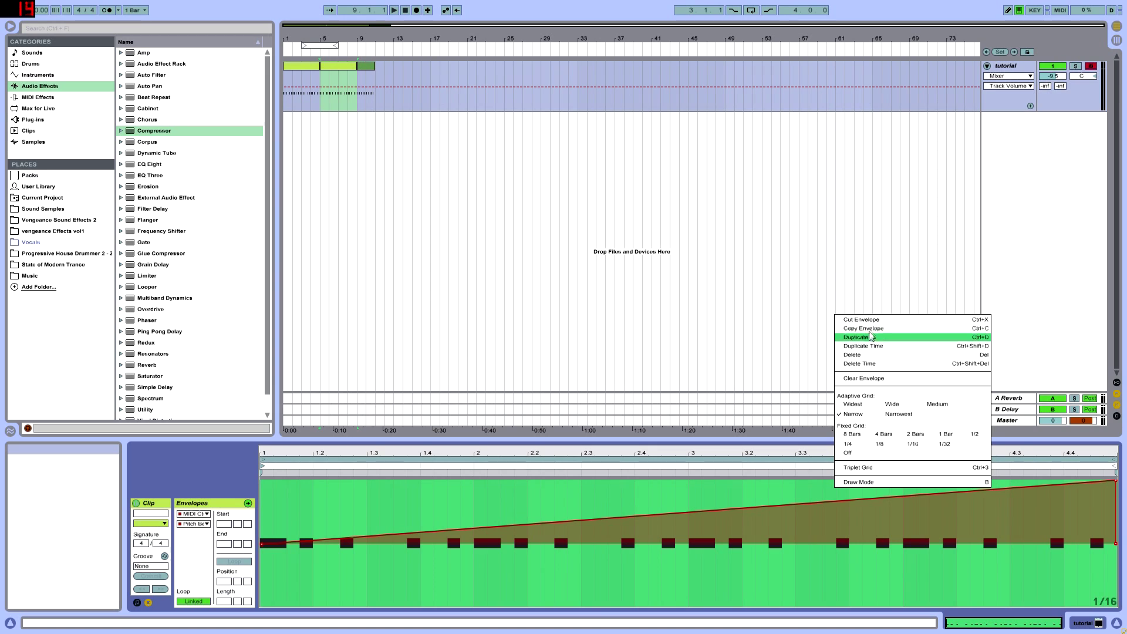
{"action": "left_click", "coordinate": [872, 331]}
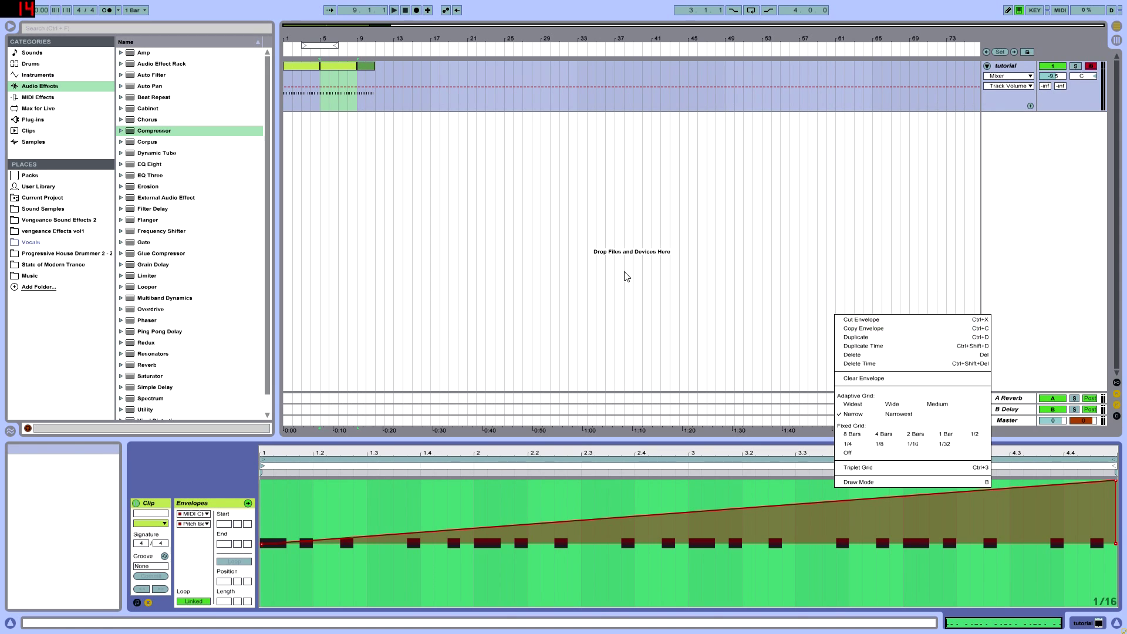
{"action": "left_click", "coordinate": [376, 167]}
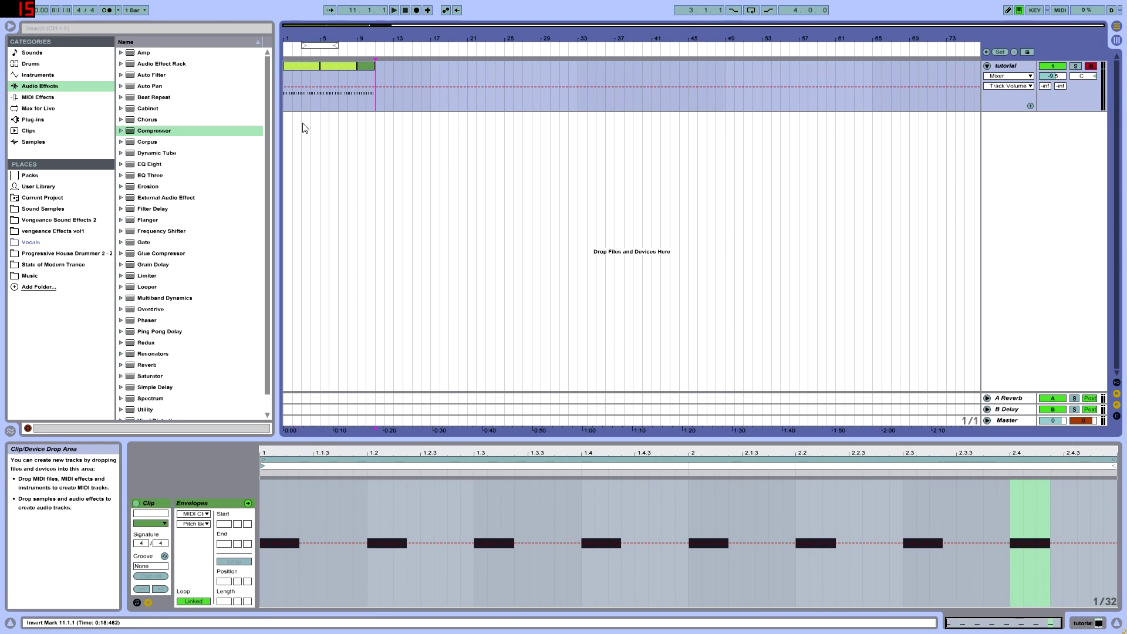
Extend the arrangement loop over all three clips, starting at 1.1.1 with a length of 10 bars.
{"action": "mouse_move", "coordinate": [302, 45]}
{"action": "left_mouse_down"}
{"action": "mouse_move", "coordinate": [285, 45]}
{"action": "mouse_move", "coordinate": [374, 45]}
{"action": "left_mouse_up"}
{"action": "left_click", "coordinate": [402, 253]}
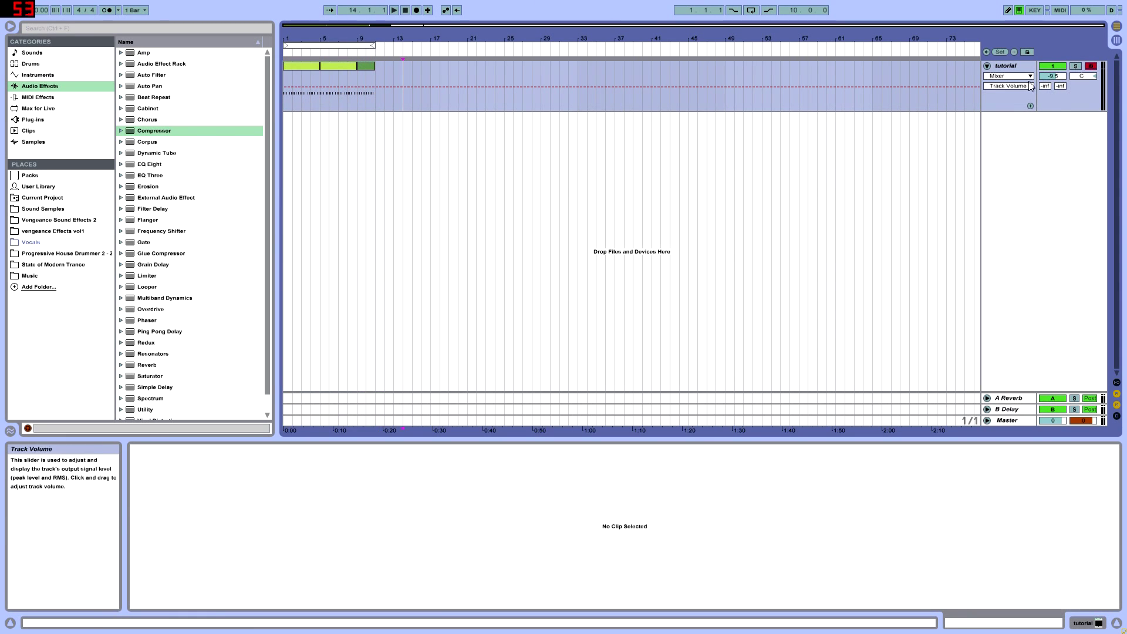
{"action": "double_click", "coordinate": [1007, 67]}
Move the duplicated clip's Pitch Bend peak and its zero breakpoint to just before bar 2, and play the clip.
{"action": "double_click", "coordinate": [339, 67]}
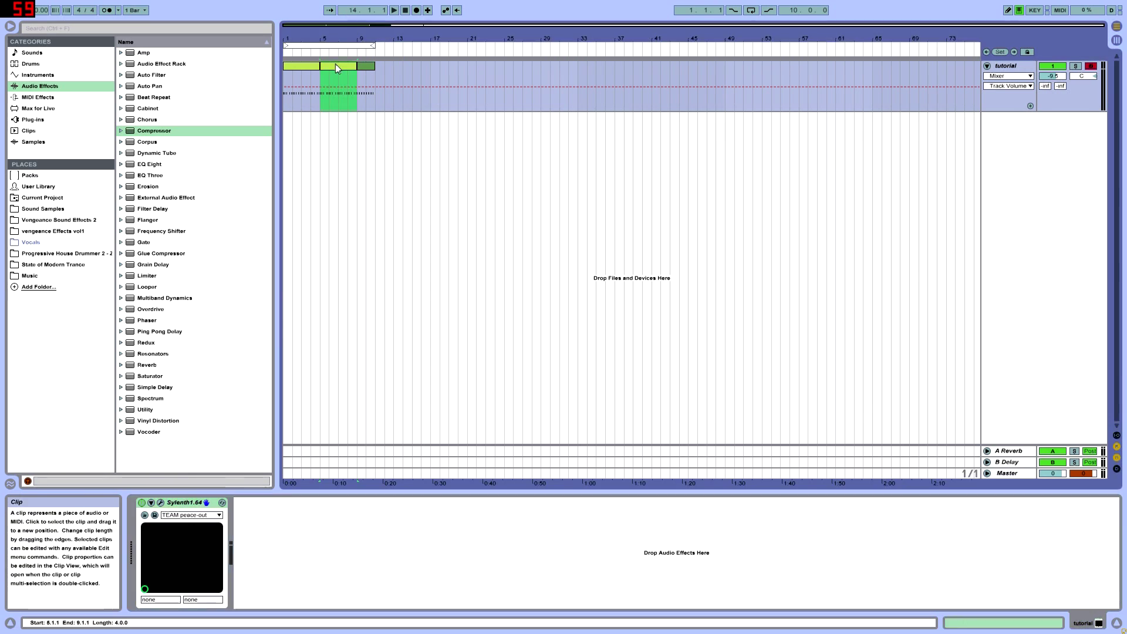
{"action": "left_click_drag", "start_coordinate": [591, 446], "coordinate": [763, 305]}
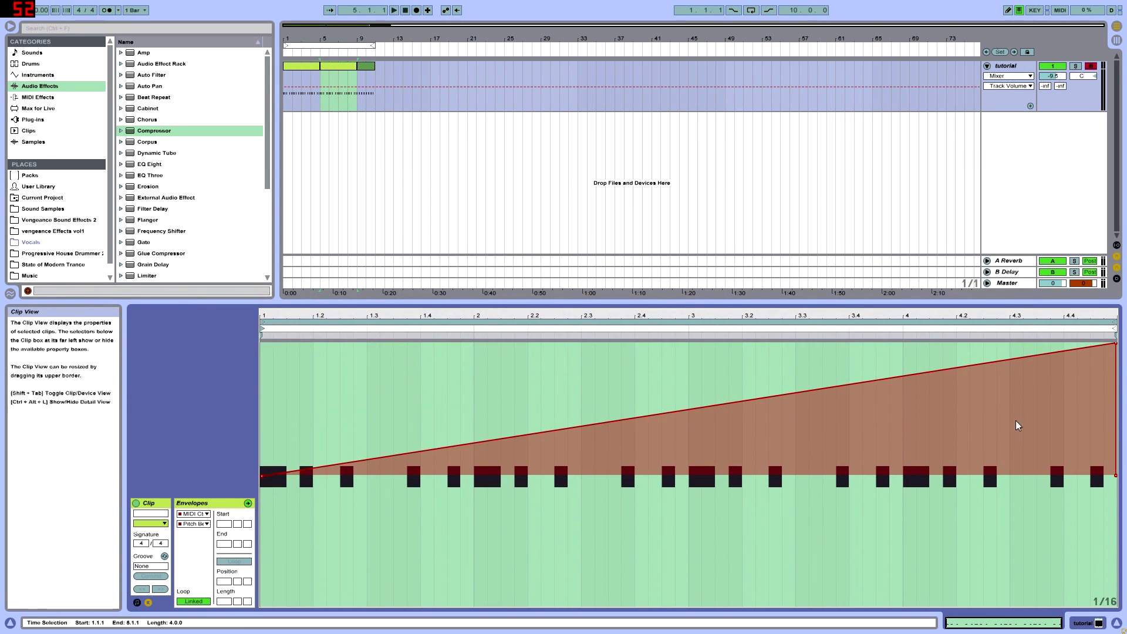
{"action": "left_click_drag", "start_coordinate": [1116, 345], "coordinate": [1116, 336]}
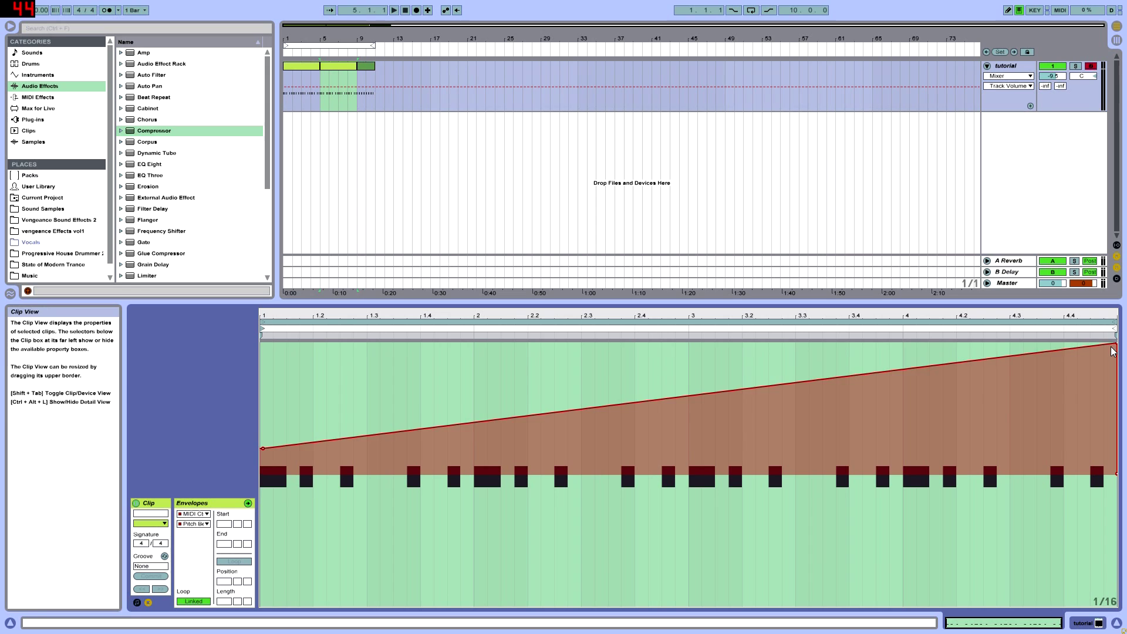
{"action": "left_click_drag", "start_coordinate": [1115, 343], "coordinate": [468, 474]}
{"action": "left_click", "coordinate": [501, 388]}
{"action": "key", "text": "space"}
{"action": "left_click_drag", "start_coordinate": [415, 318], "coordinate": [499, 294]}
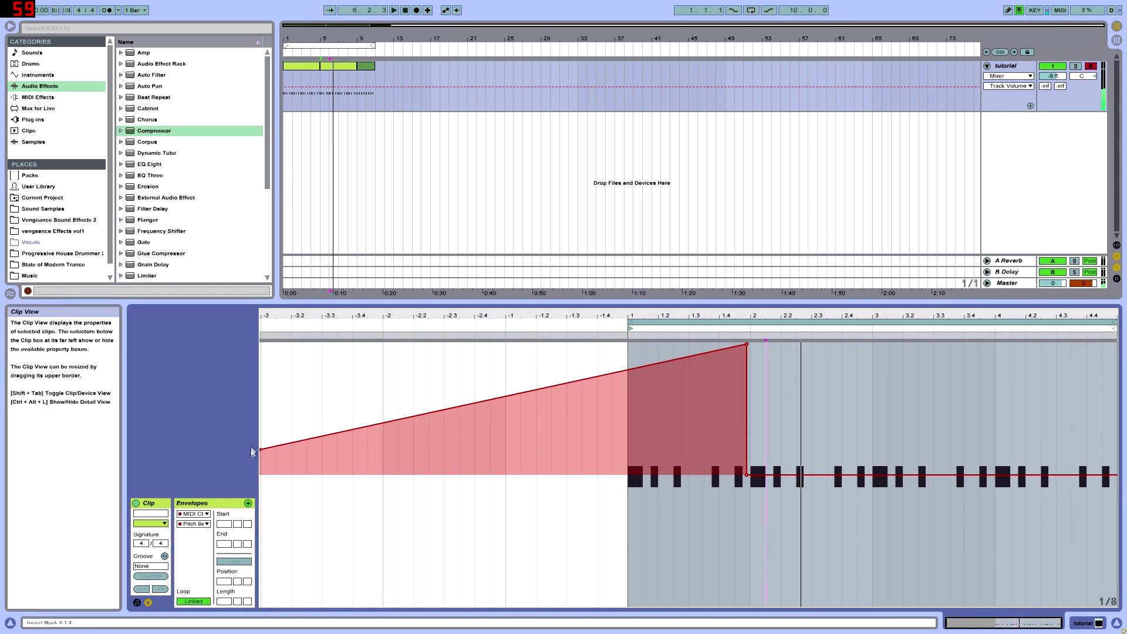
Move the Pitch Bend start breakpoint to the clip start near zero, and play the one-bar ramp.
{"action": "left_click_drag", "start_coordinate": [259, 450], "coordinate": [353, 437]}
{"action": "left_click_drag", "start_coordinate": [629, 345], "coordinate": [628, 474]}
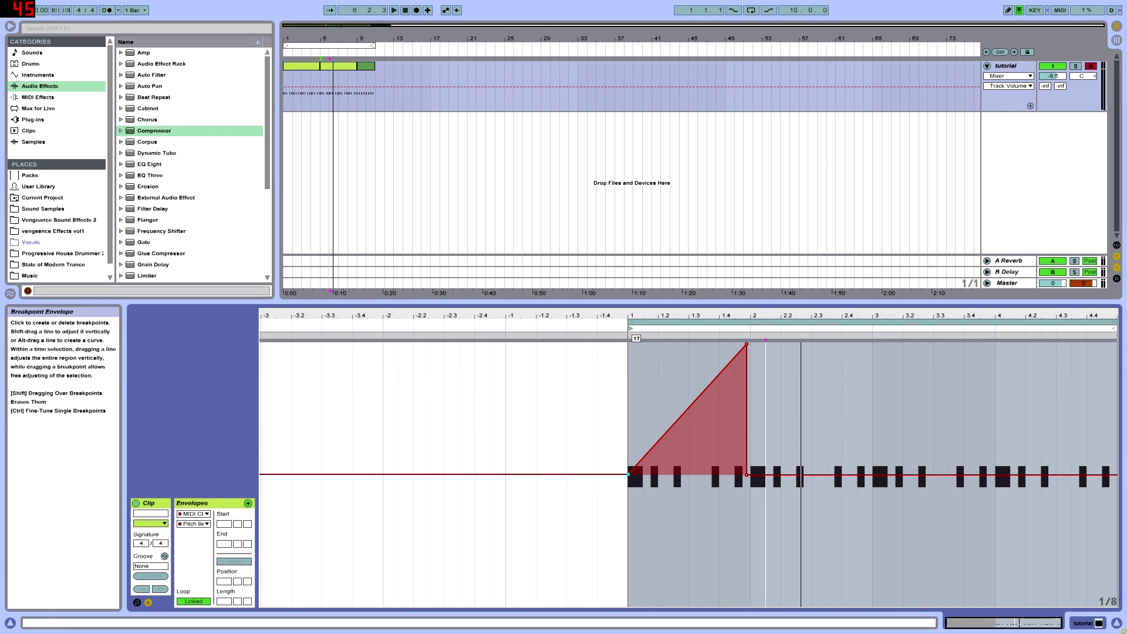
{"action": "key", "text": "space"}
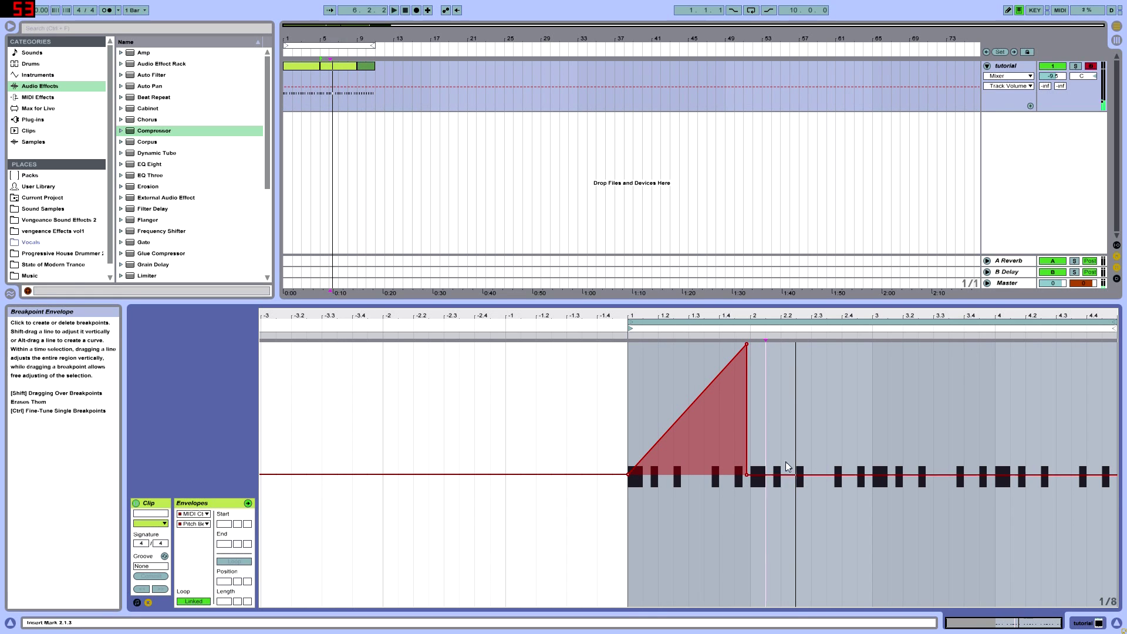
{"action": "key", "text": "space"}
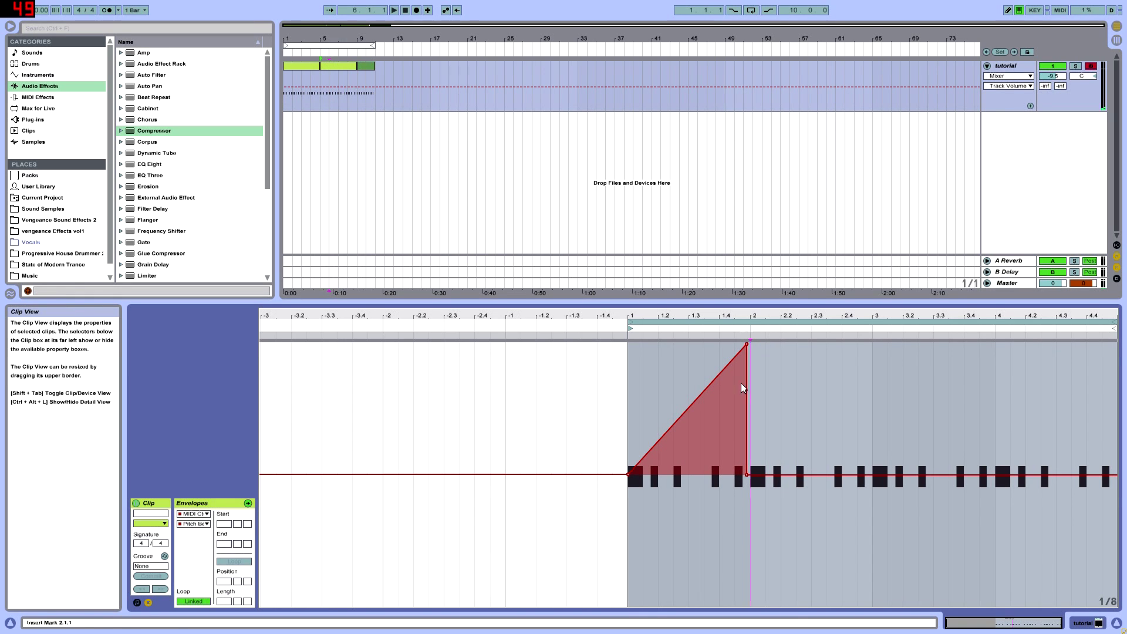
Duplicate the first bar's pitch ramp across clip bars 2 to 4 and play the clip from bar 5.
{"action": "left_click_drag", "start_coordinate": [744, 381], "coordinate": [632, 476]}
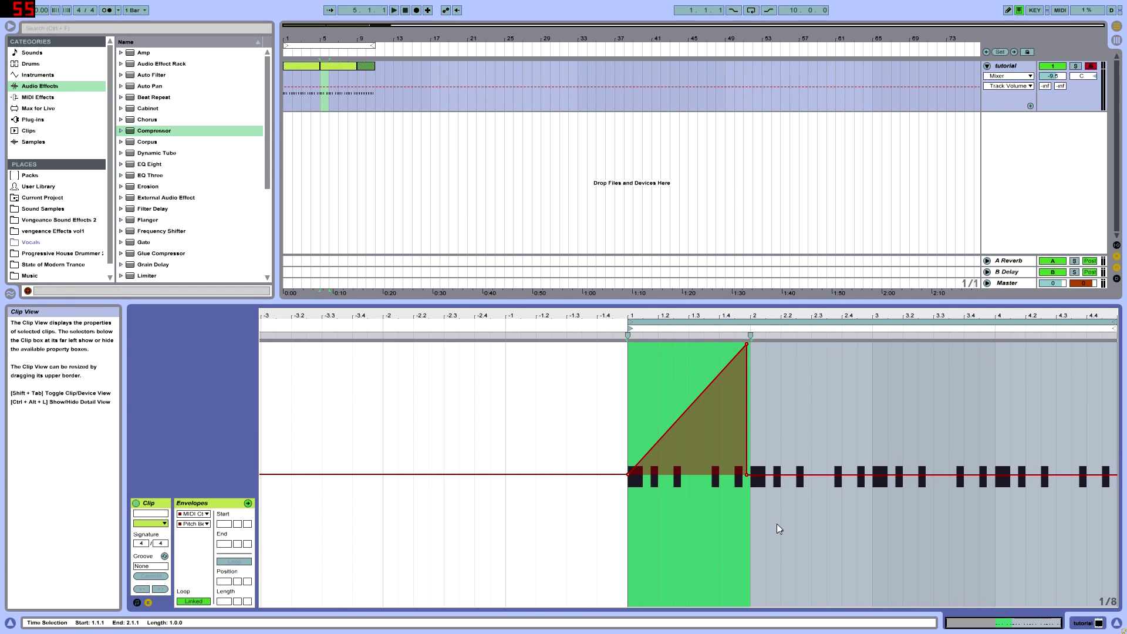
{"action": "key", "text": "ctrl+d"}
{"action": "key", "text": "ctrl+d"}
{"action": "key", "text": "ctrl+d"}
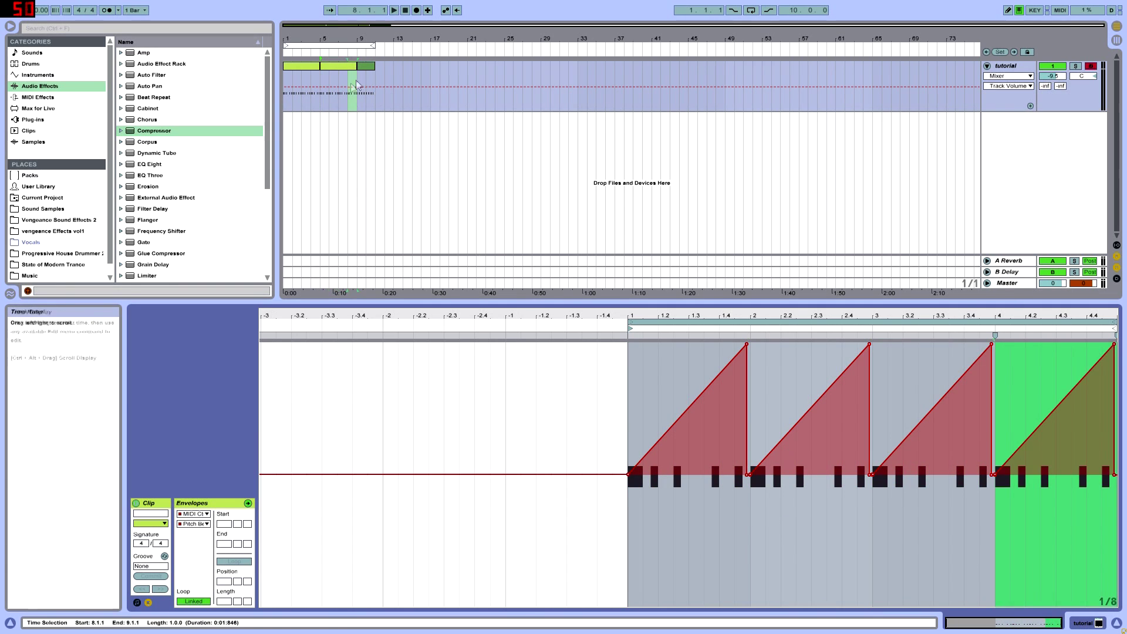
{"action": "left_click", "coordinate": [325, 76]}
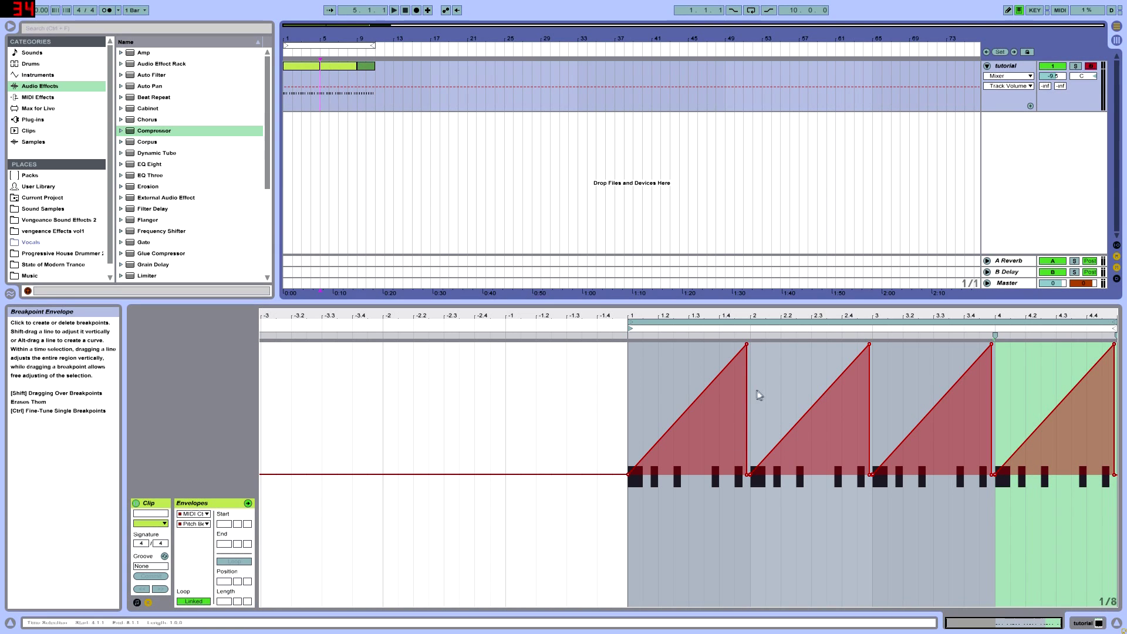
{"action": "key", "text": "space"}
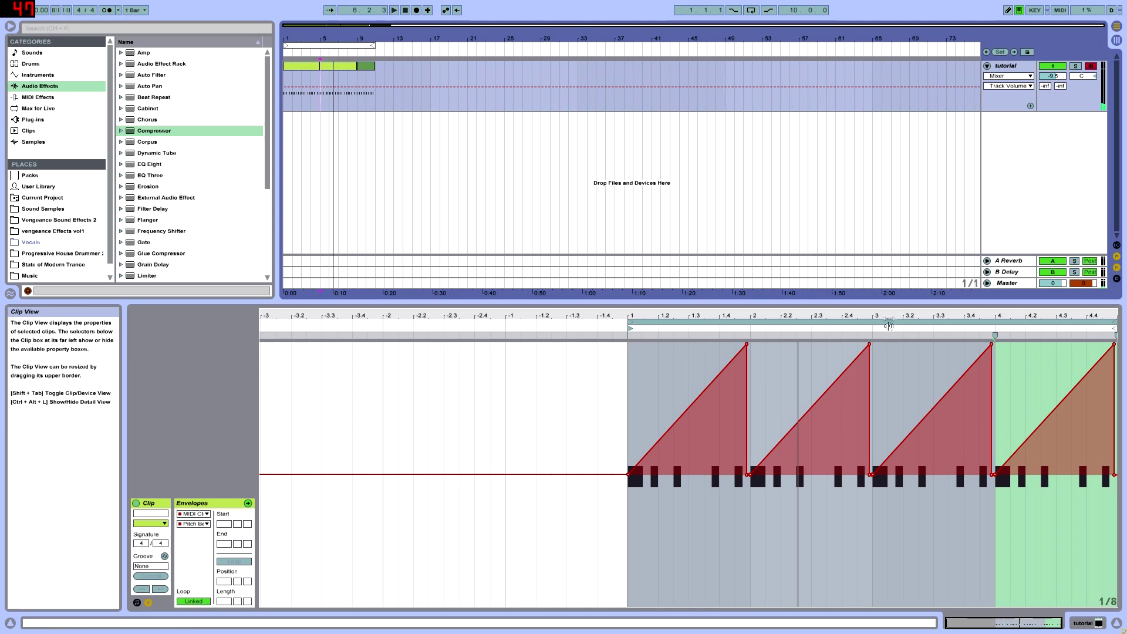
Reshape the first ramp into a triangle by lowering its peak at 1.3 and moving the zero breakpoint to 2.1.
{"action": "left_click", "coordinate": [746, 474]}
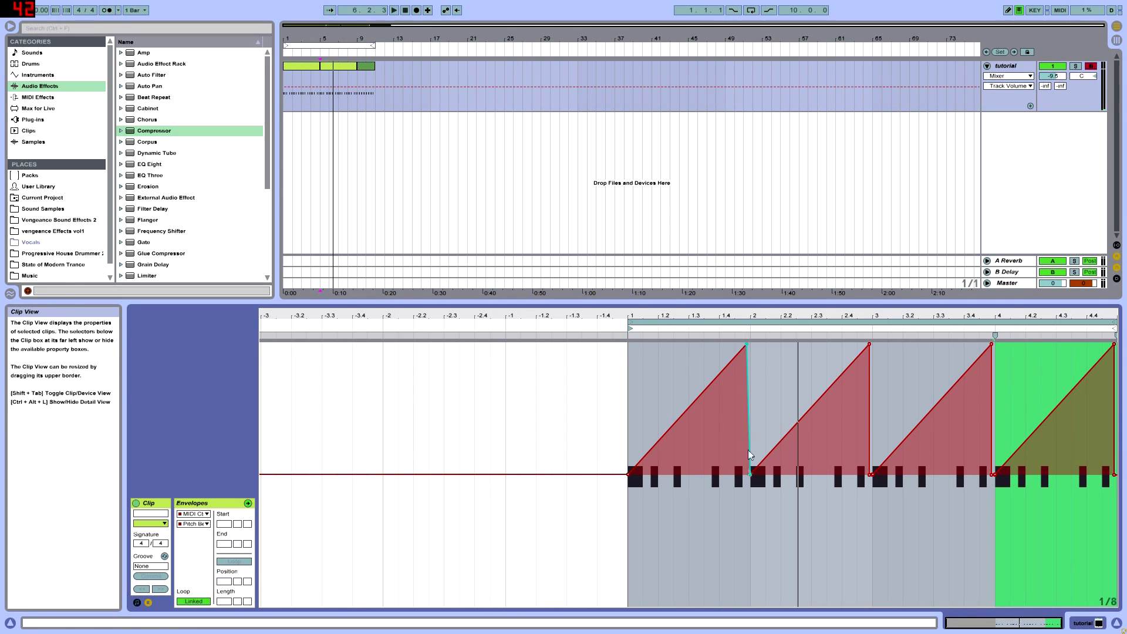
{"action": "left_click_drag", "start_coordinate": [747, 345], "coordinate": [689, 396]}
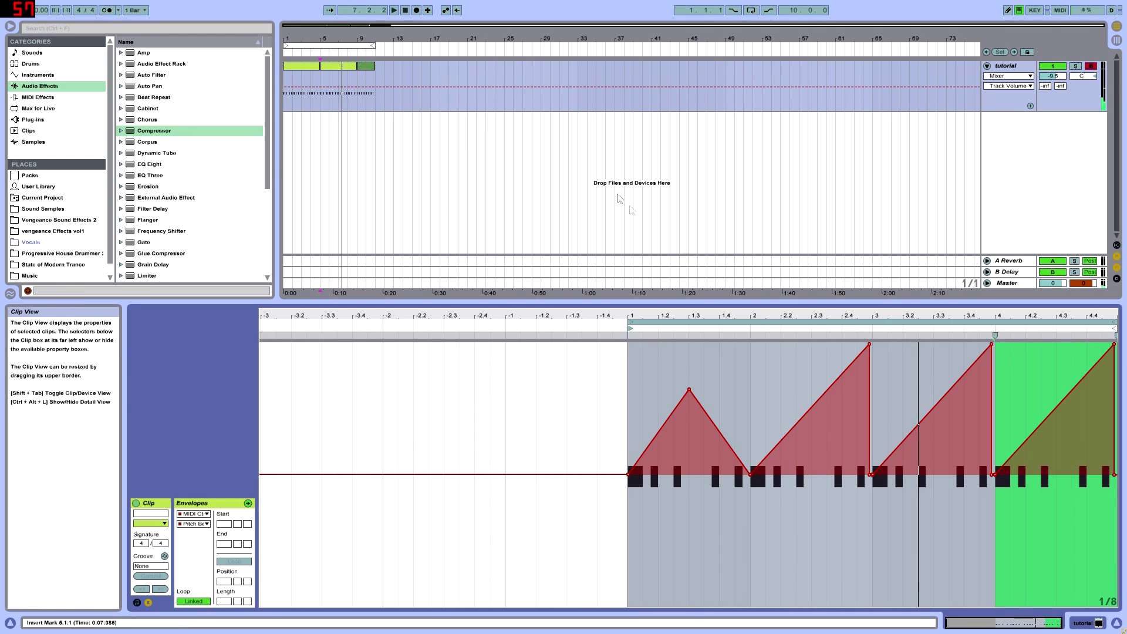
{"action": "left_click_drag", "start_coordinate": [390, 301], "coordinate": [390, 322]}
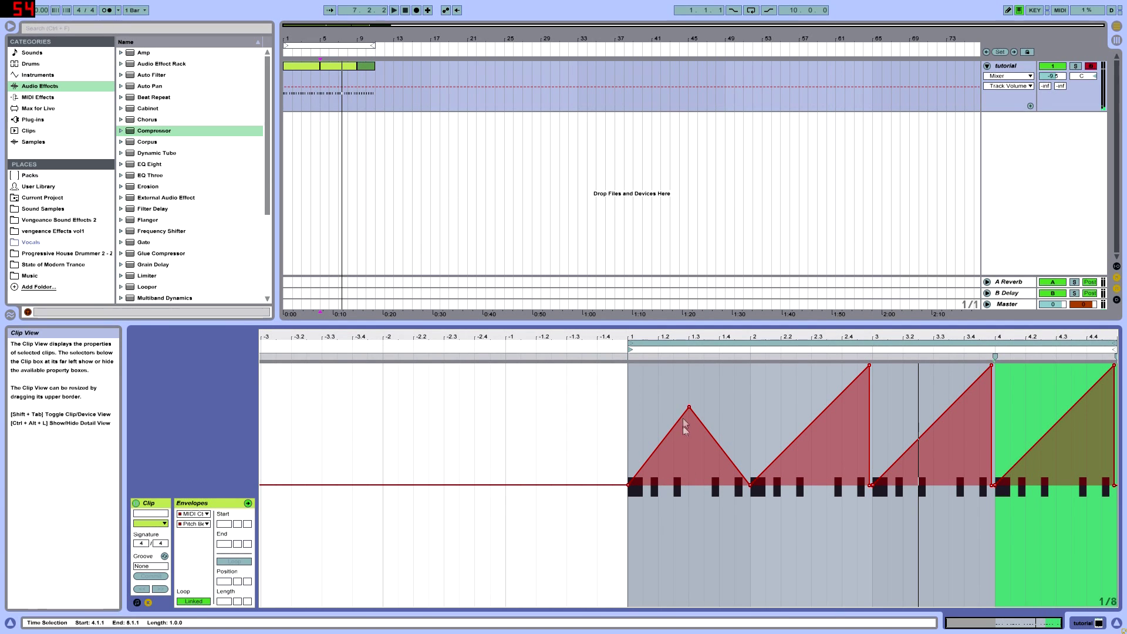
Load the Pitch MIDI effect onto the tutorial track ahead of Sylenth1.
{"action": "key", "text": "ctrl+alt+l"}
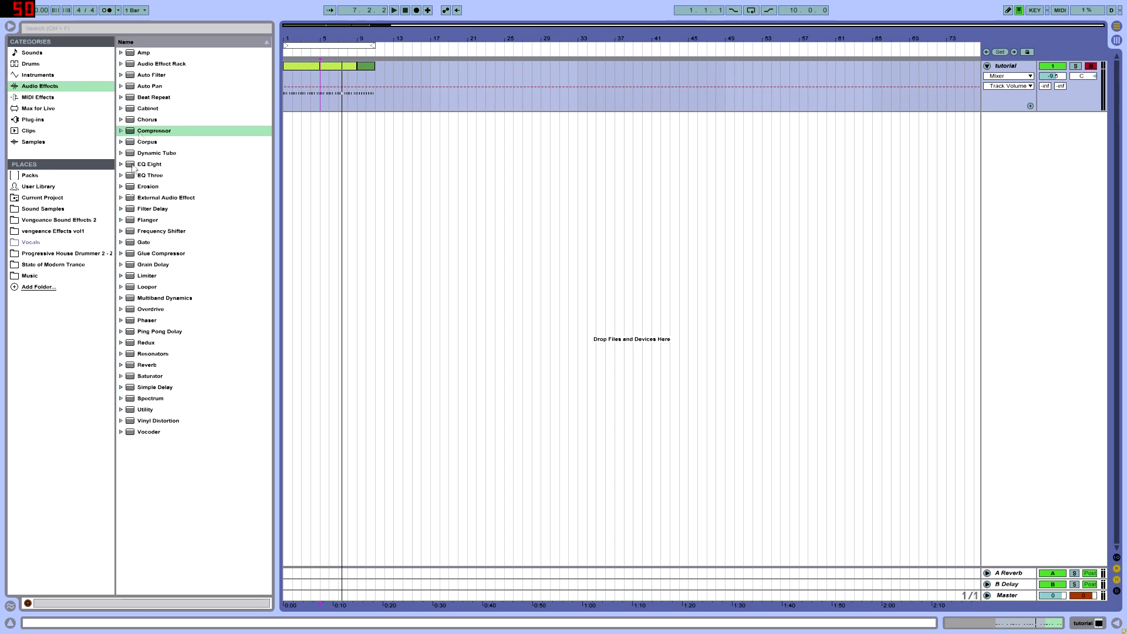
{"action": "left_click", "coordinate": [38, 97]}
{"action": "left_click", "coordinate": [145, 97]}
{"action": "left_click", "coordinate": [121, 97]}
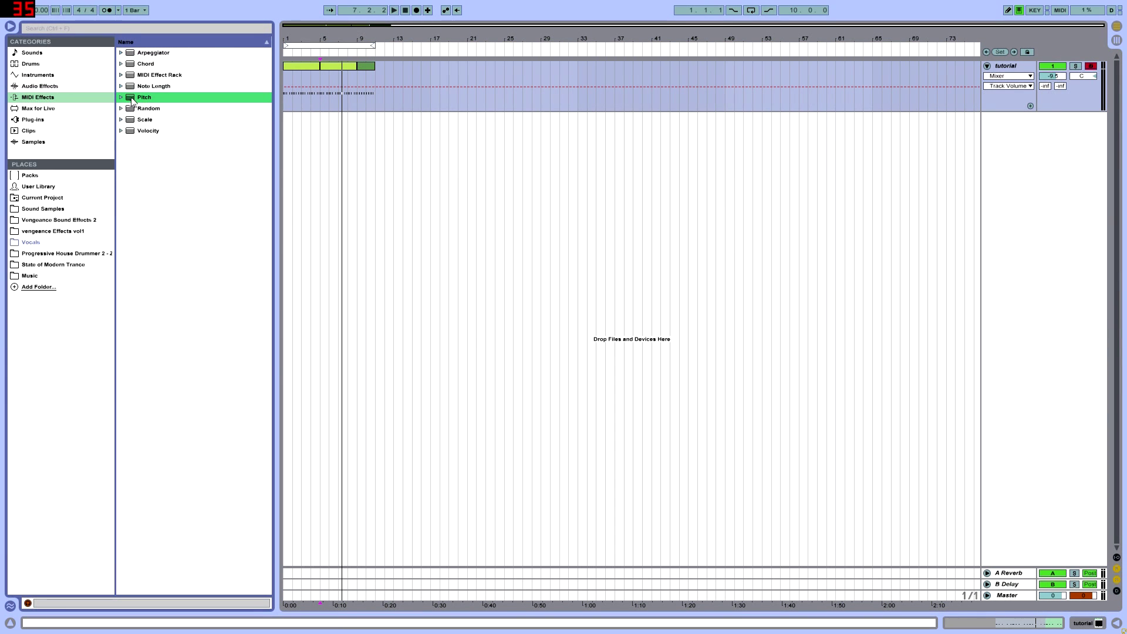
{"action": "left_click_drag", "start_coordinate": [1008, 63], "coordinate": [1008, 64]}
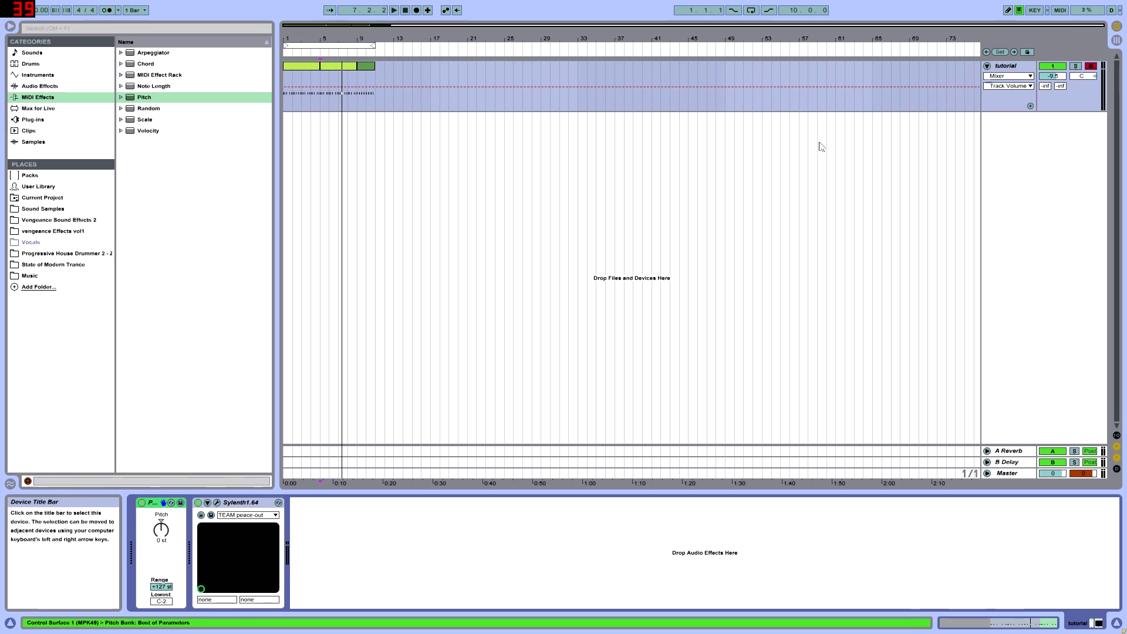
Show the Pitch effect's transposition parameter, delete the effect from the track, and hide the detail view.
{"action": "left_click", "coordinate": [167, 537]}
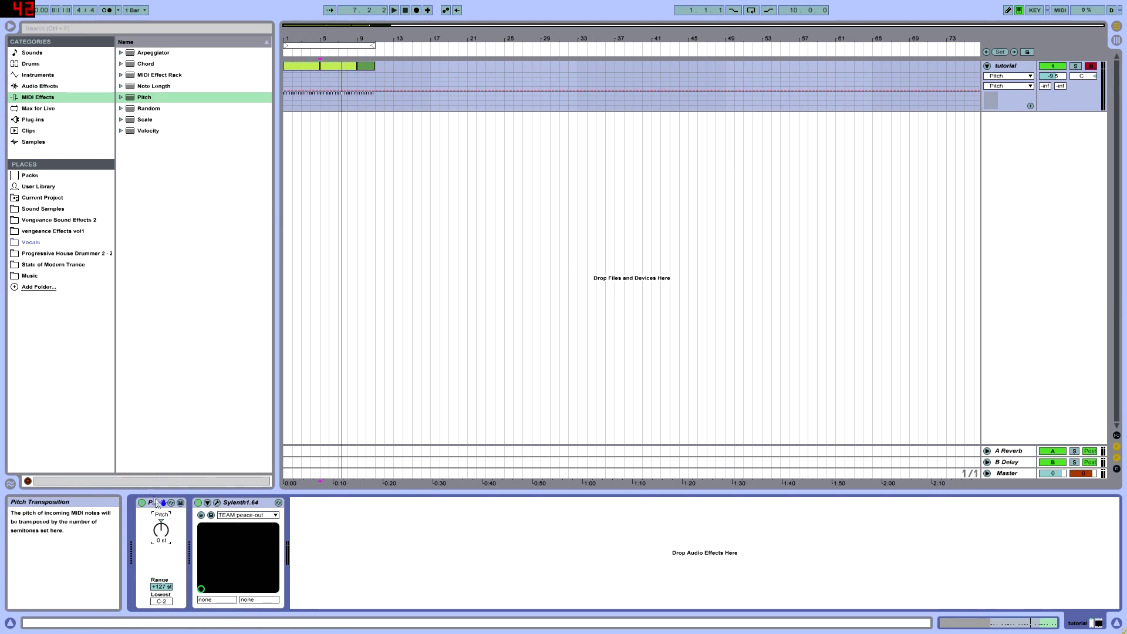
{"action": "left_click", "coordinate": [161, 529]}
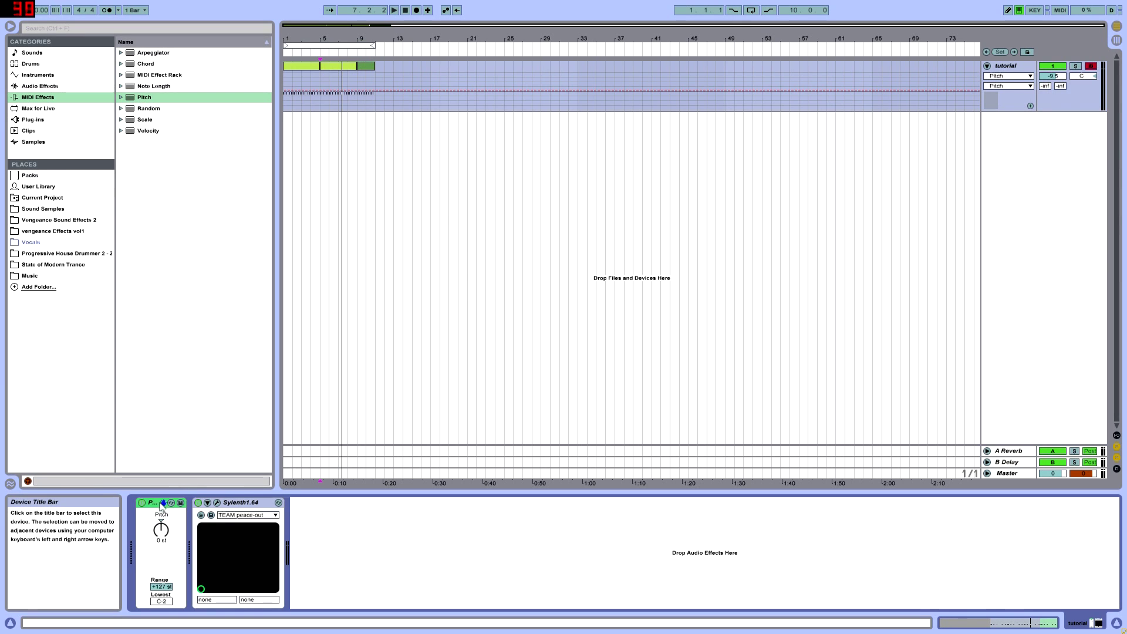
{"action": "key", "text": "Delete"}
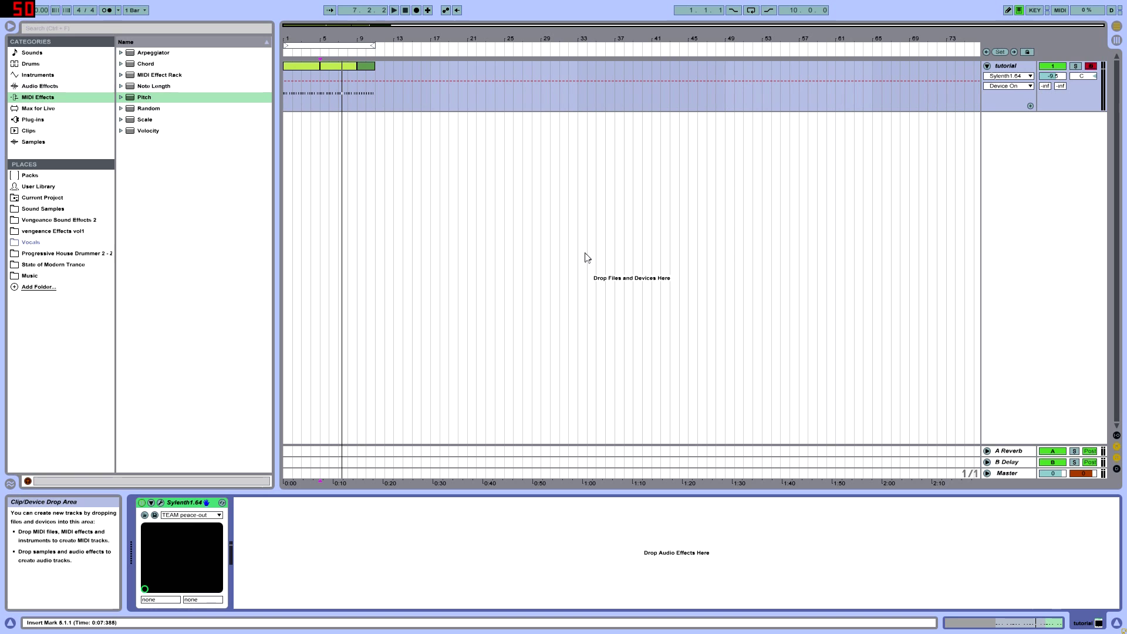
{"action": "key", "text": "ctrl+alt+l"}
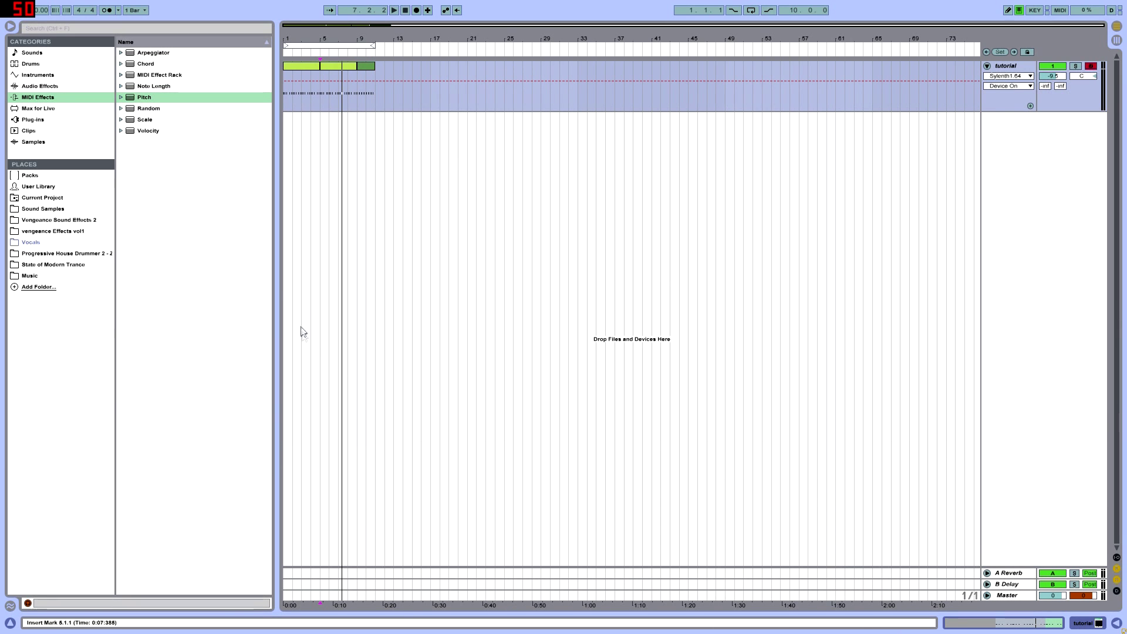
Leave full-screen mode and readjust the width of the browser.
{"action": "left_click_drag", "start_coordinate": [280, 278], "coordinate": [238, 299]}
{"action": "left_click_drag", "start_coordinate": [326, 310], "coordinate": [214, 381]}
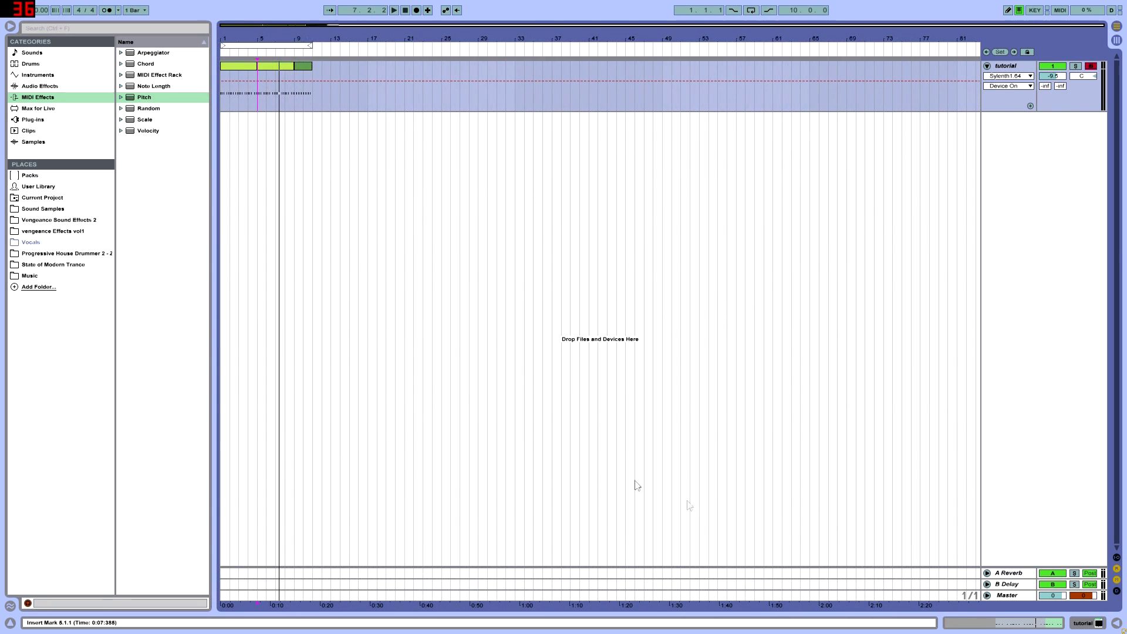
{"action": "key", "text": "F11"}
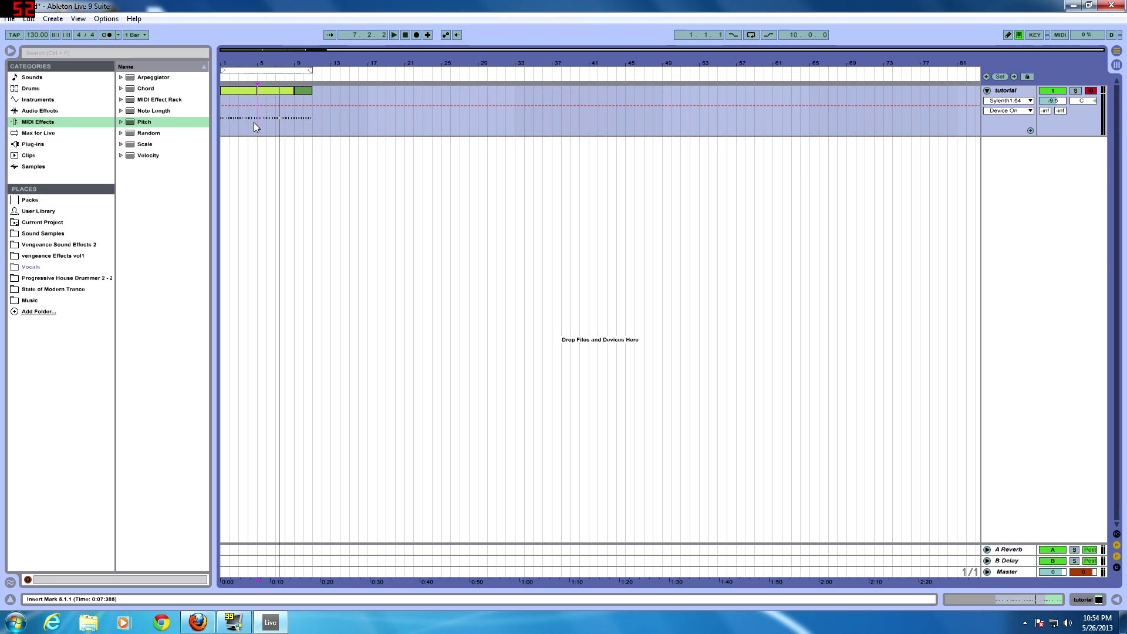
{"action": "left_click_drag", "start_coordinate": [214, 172], "coordinate": [199, 177]}
{"action": "left_click_drag", "start_coordinate": [197, 259], "coordinate": [272, 266]}
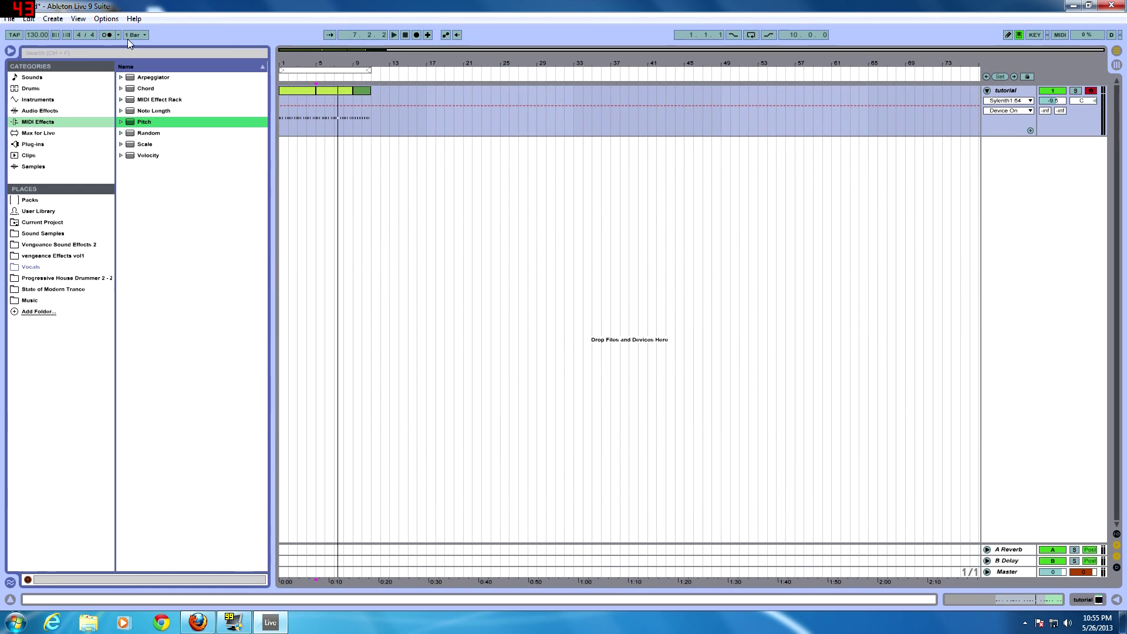